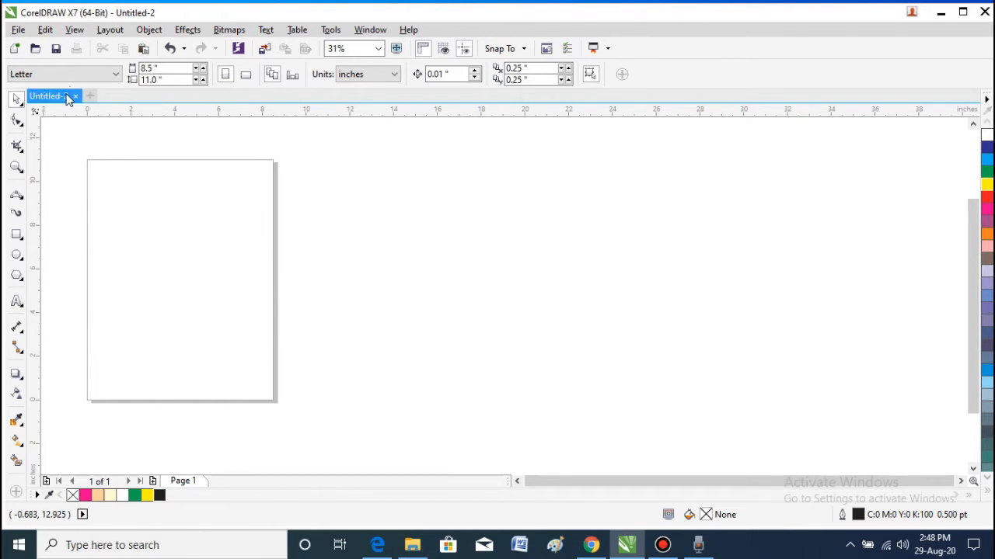
Step: Set the page size to A4 and the drawing units to centimeters
left_click(115, 75)
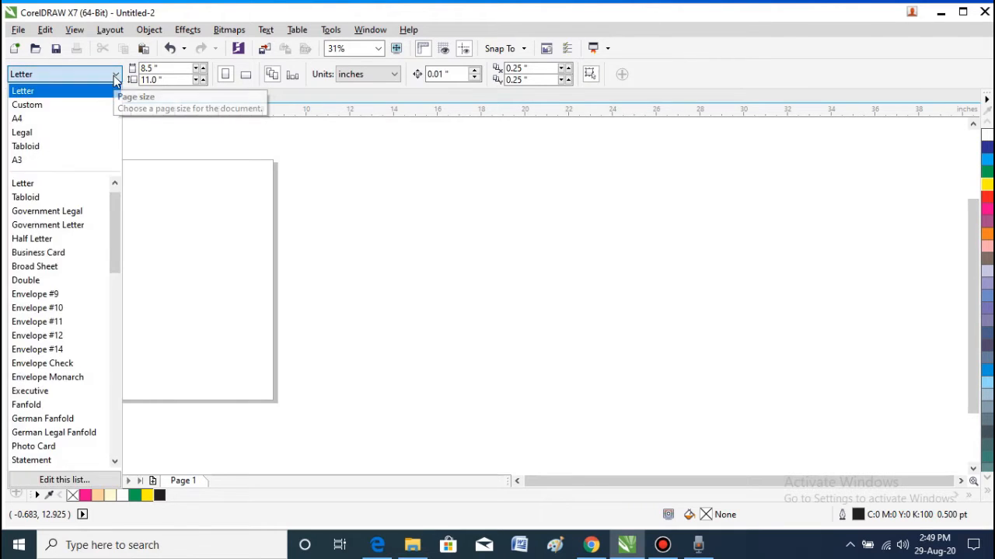
left_click(96, 122)
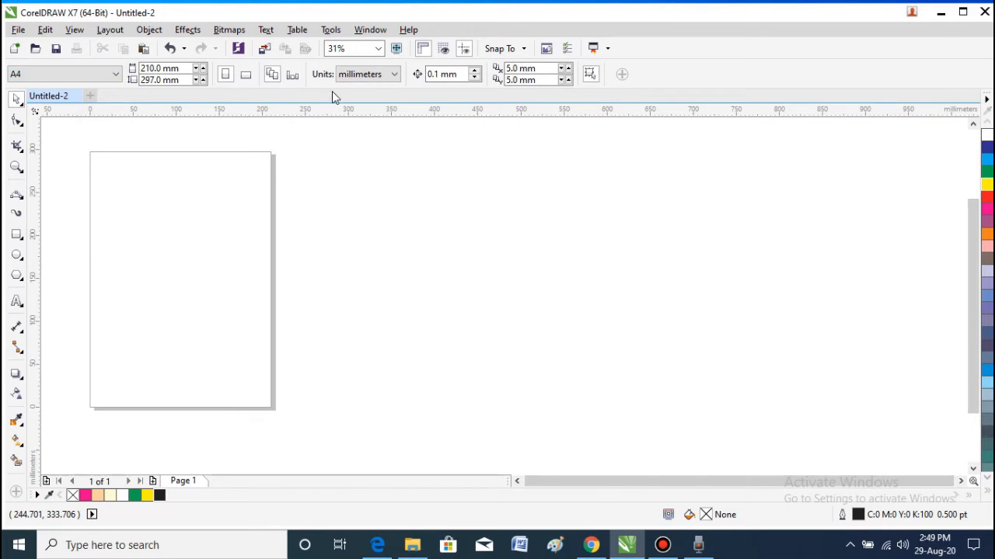
left_click(371, 81)
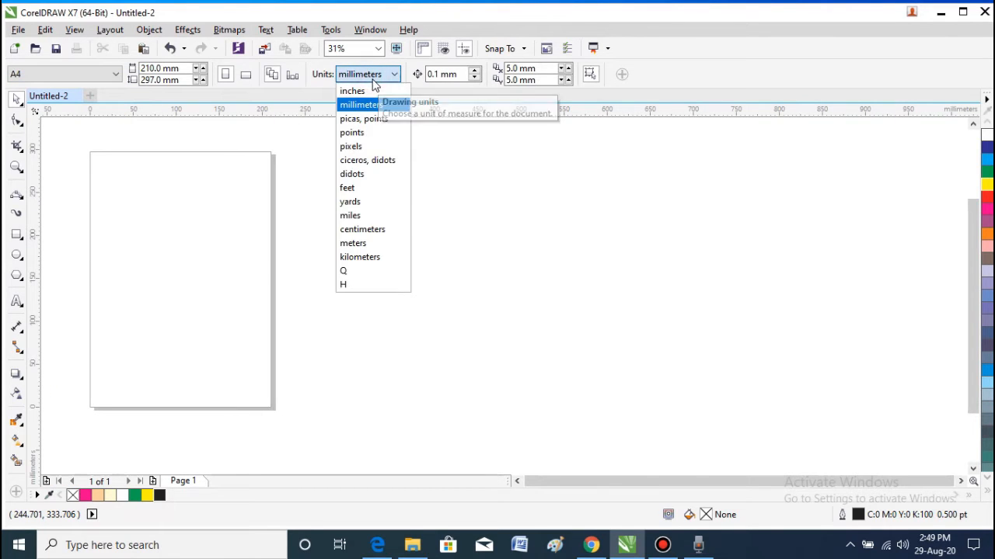
left_click(378, 231)
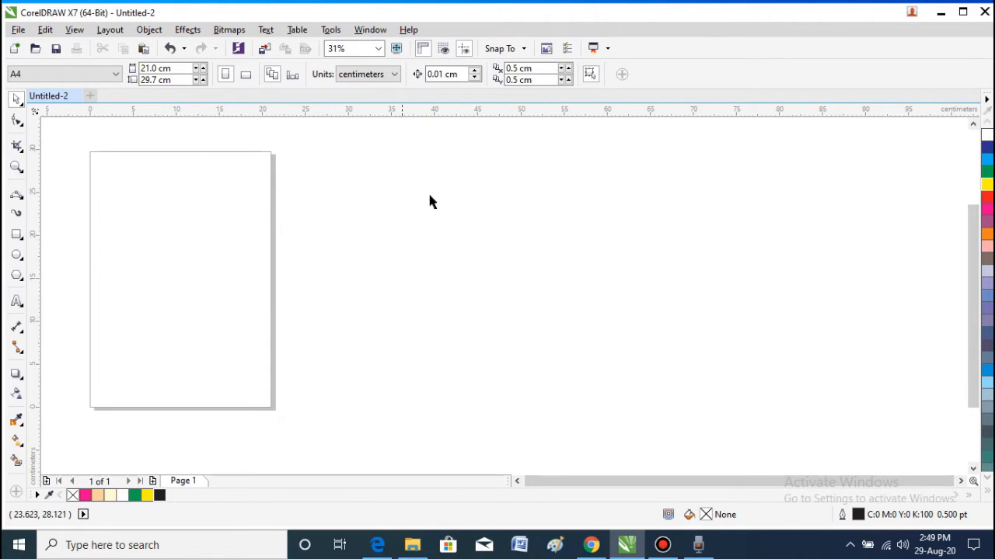
Step: Open the Shaping docker, review its list of shaping operations, and close the docker
left_click(373, 31)
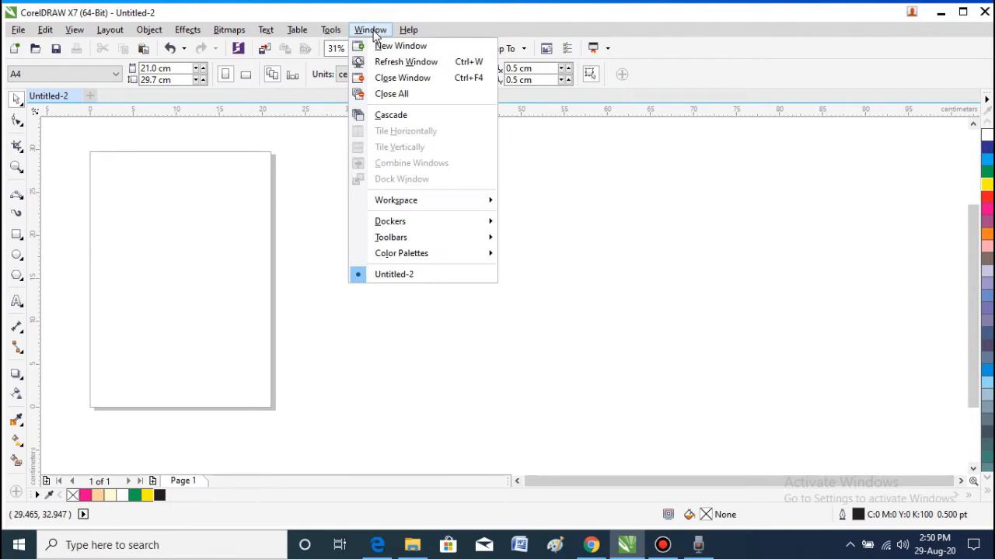
mouse_move(419, 223)
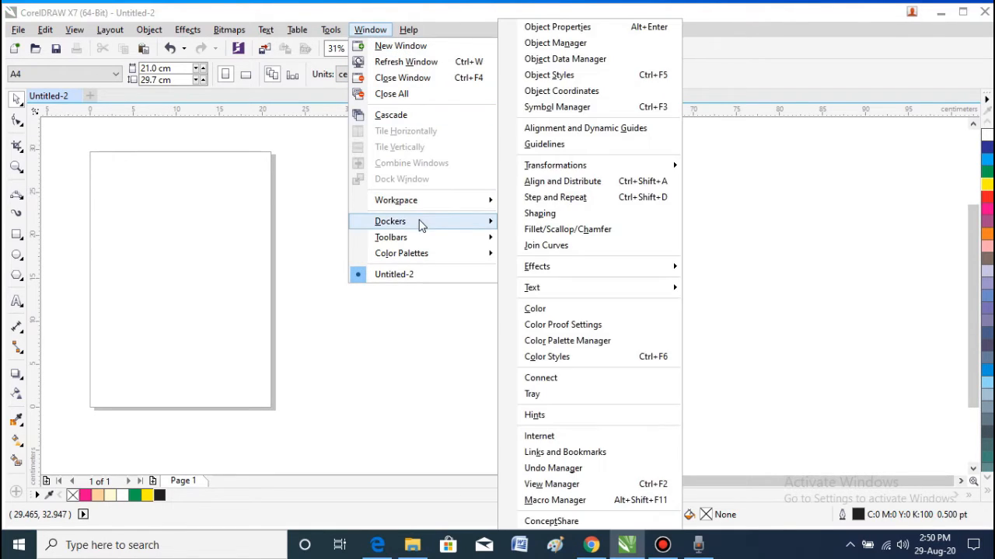
left_click(540, 213)
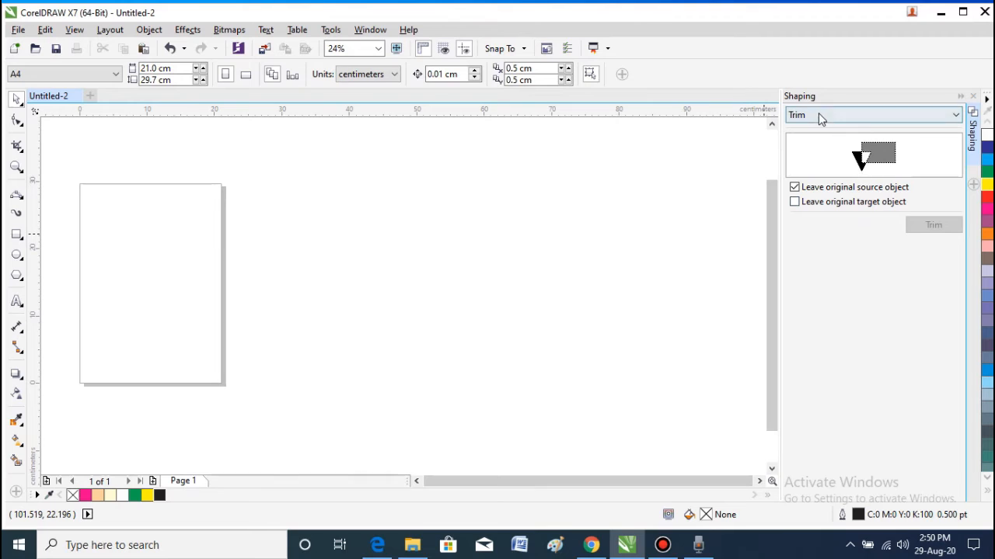
left_click(956, 116)
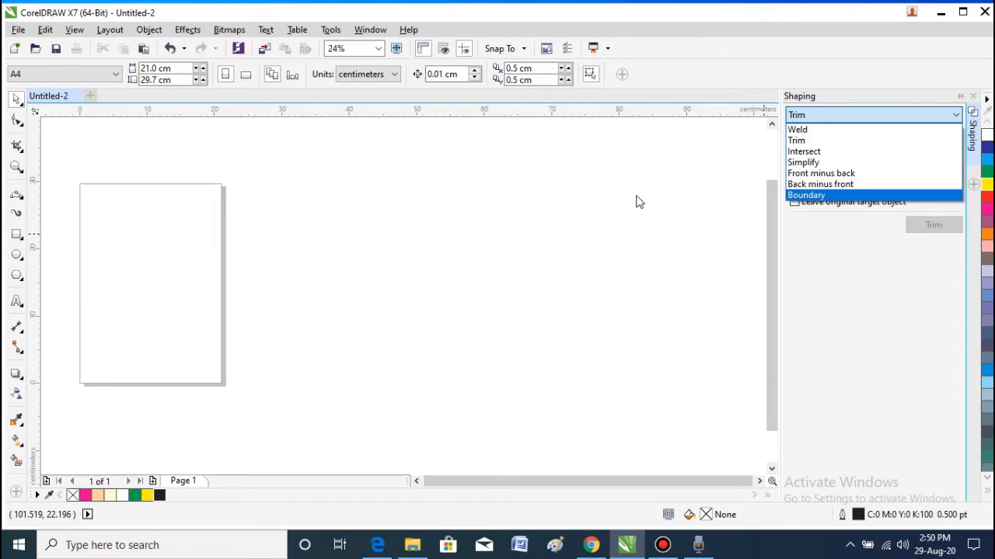
left_click(596, 205)
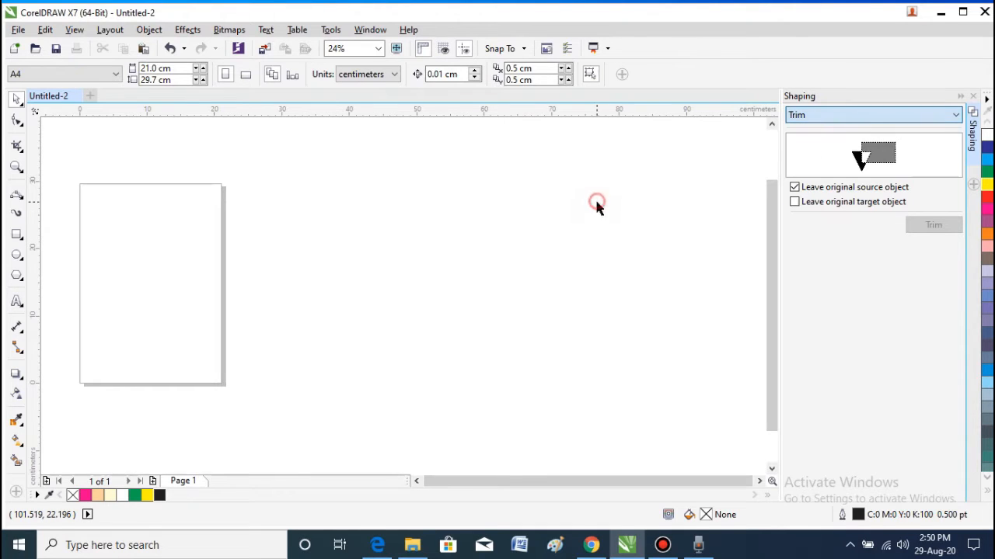
left_click(974, 97)
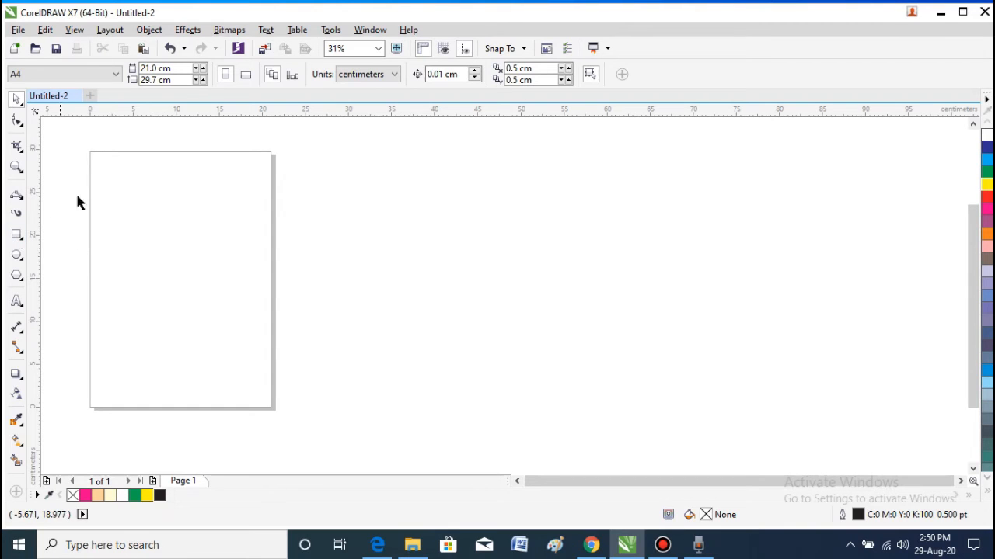
Step: Draw a rectangle about 7.9 cm wide and 7.1 cm high in the upper part of the page
left_click(16, 234)
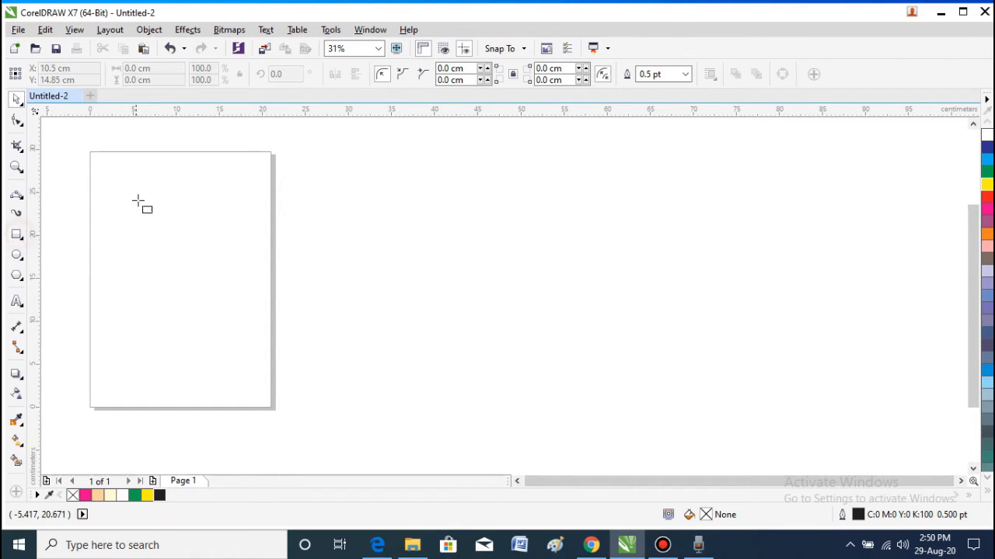
mouse_move(123, 185)
left_mouse_down()
mouse_move(191, 219)
mouse_move(192, 246)
left_mouse_up()
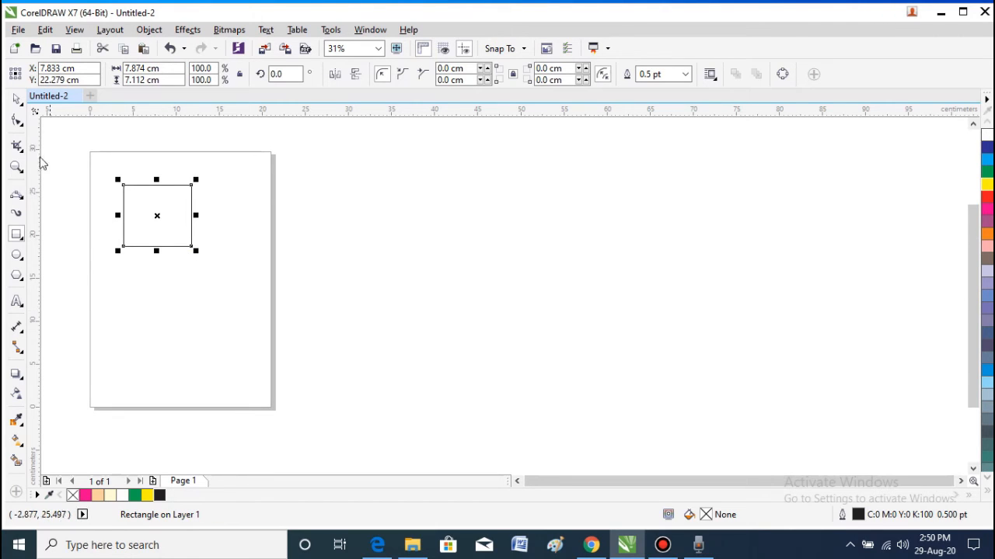
left_click(17, 98)
left_click(160, 262)
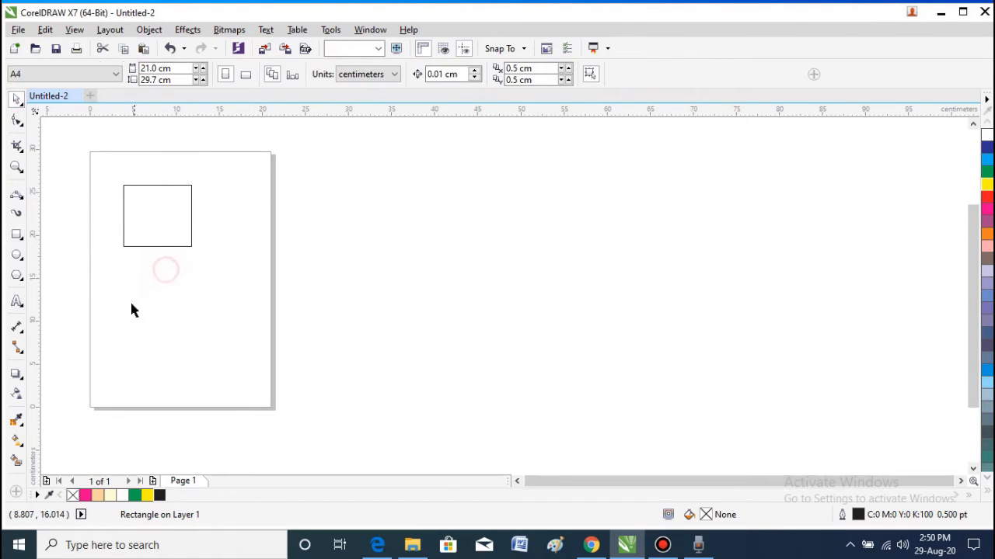
Step: Draw a three-sided polygon about 8 by 8.6 cm and move it over the rectangle's lower-right corner
left_click(16, 275)
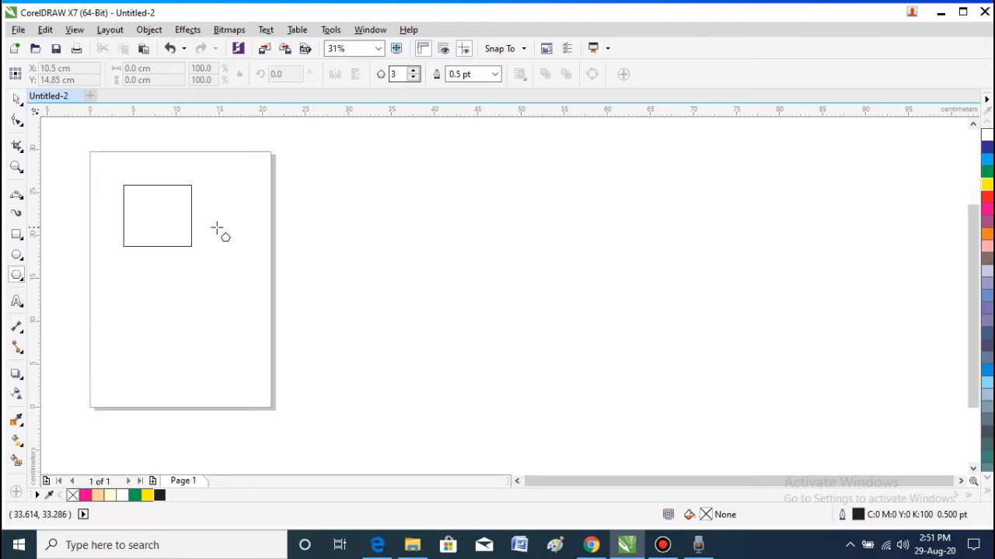
left_click_drag(177, 217, 220, 258)
left_click_drag(243, 318, 257, 320)
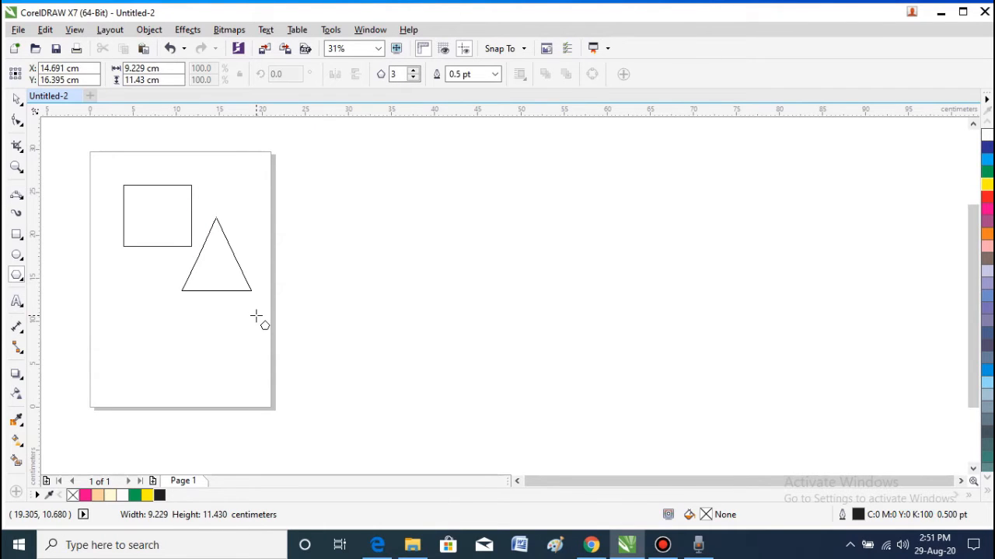
left_click(17, 100)
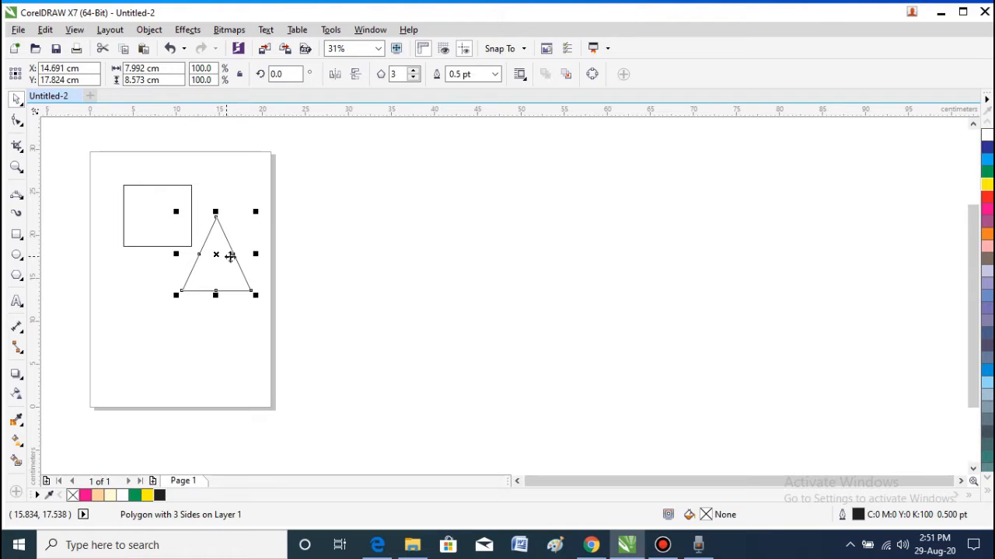
left_click_drag(223, 256, 184, 236)
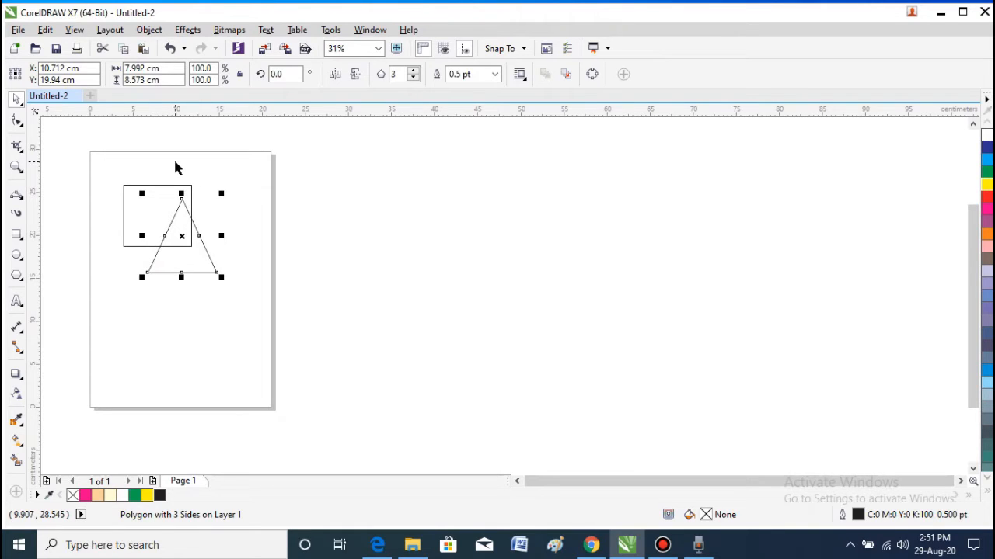
Step: Select the overlapping rectangle and triangle together and combine them into one curve
left_click(124, 171)
left_click_drag(113, 172, 238, 298)
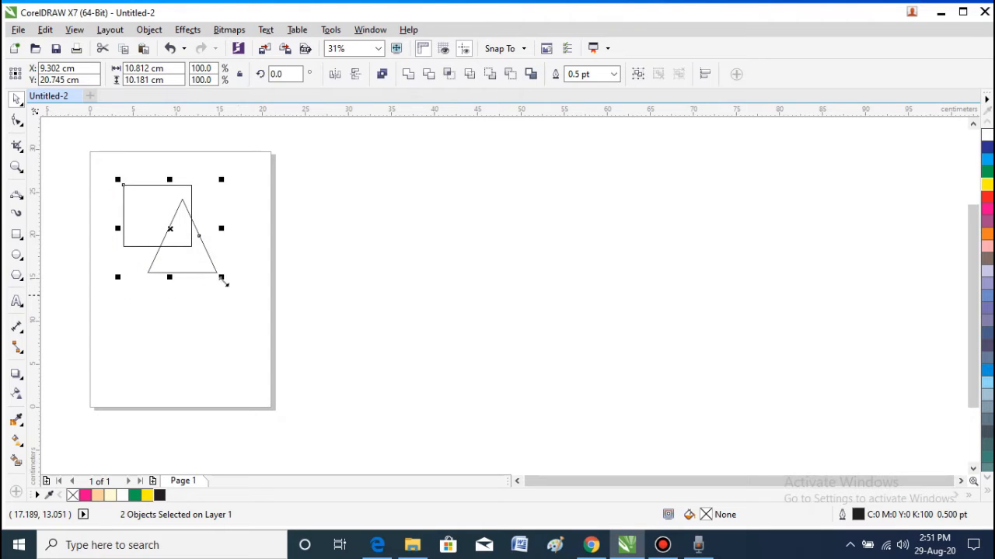
left_click(150, 192)
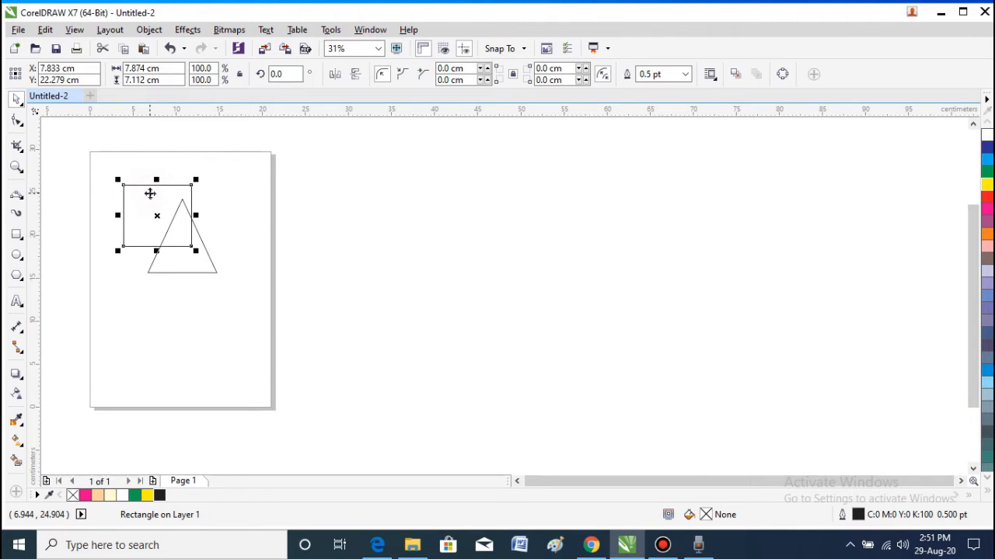
left_click(193, 270, "shift")
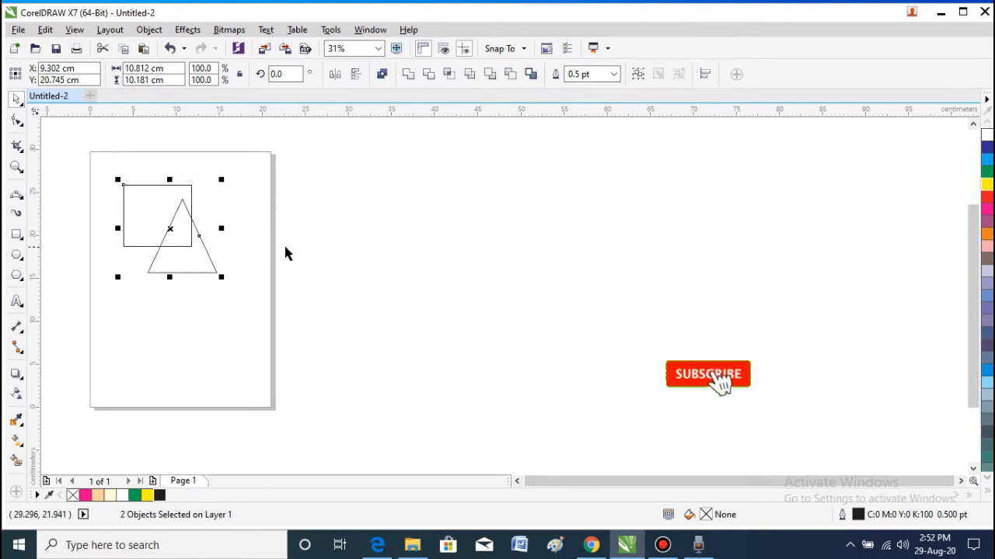
left_click(257, 190)
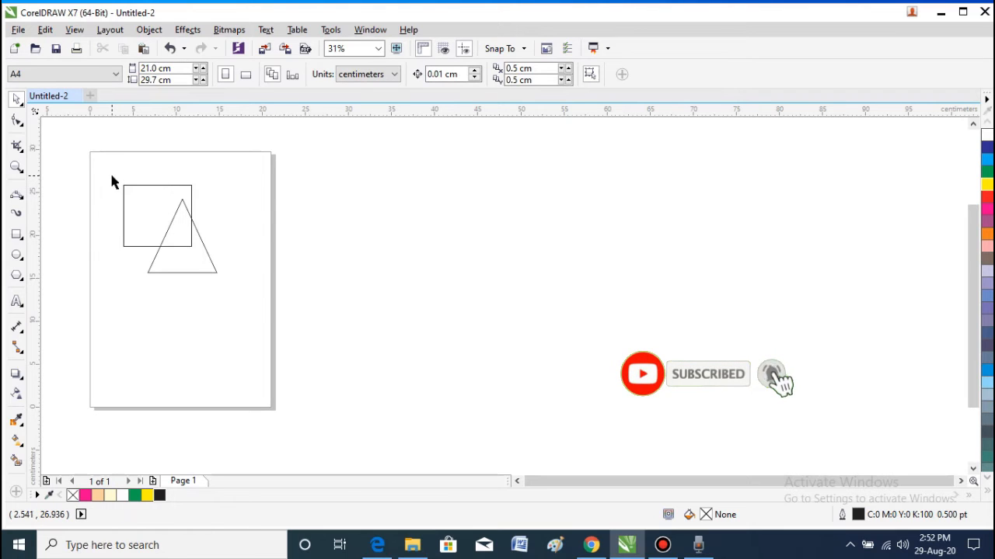
left_click_drag(112, 168, 231, 300)
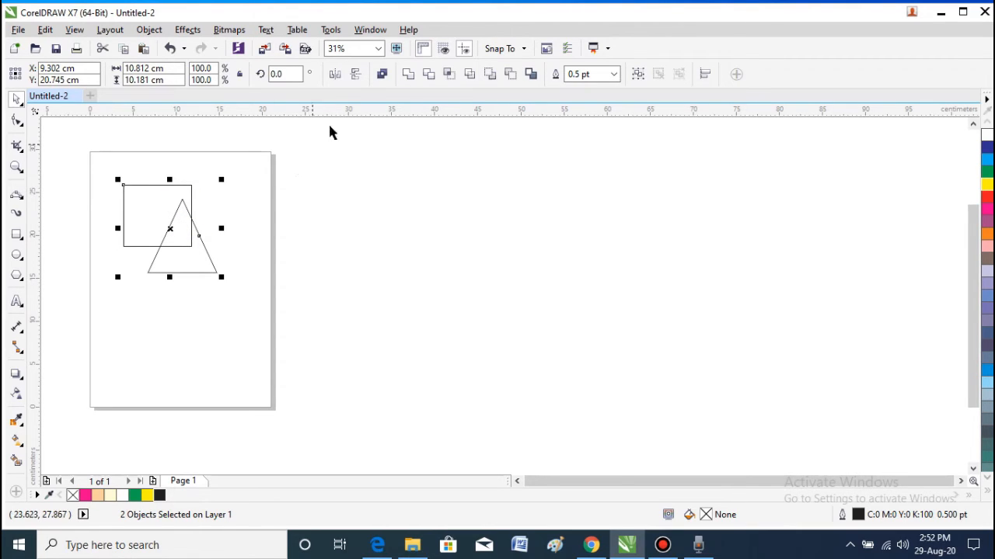
left_click(381, 74)
left_click(242, 208)
Step: Reposition the combined curve to about X 8.97 cm, Y 16.31 cm and fill it with green
left_click(181, 228)
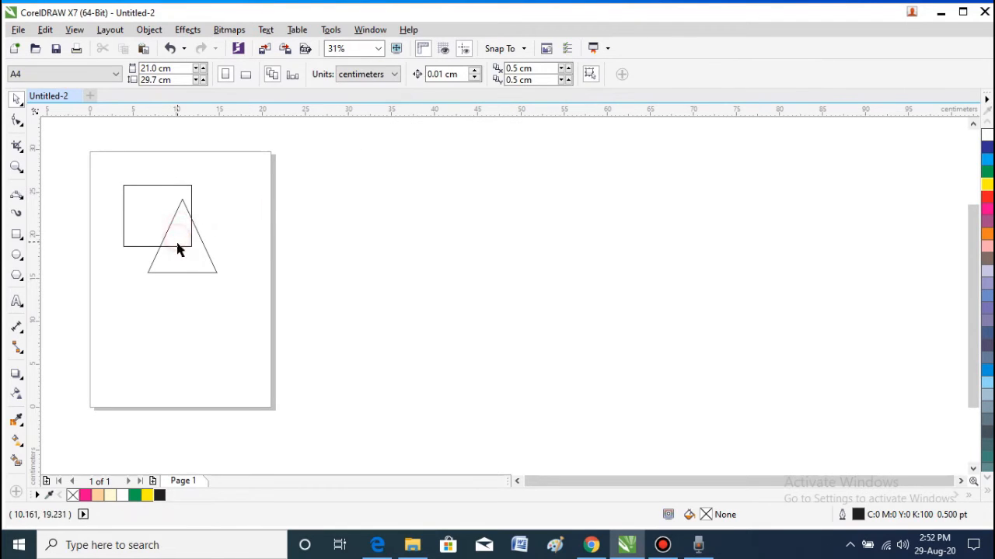
left_click(175, 246)
left_click_drag(171, 230, 207, 211)
left_click(286, 224)
left_click(286, 224)
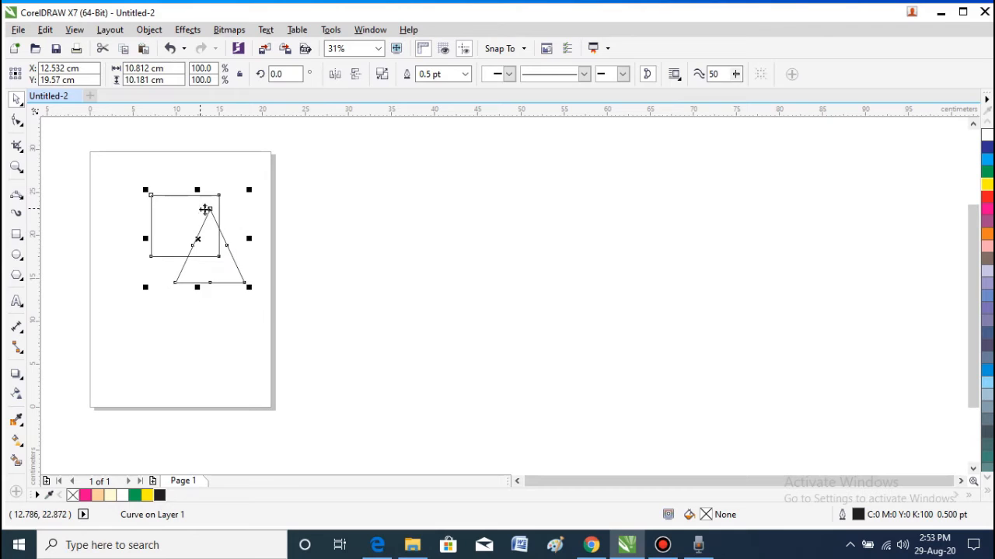
left_click(342, 228)
left_click(198, 216)
left_click_drag(191, 242, 172, 269)
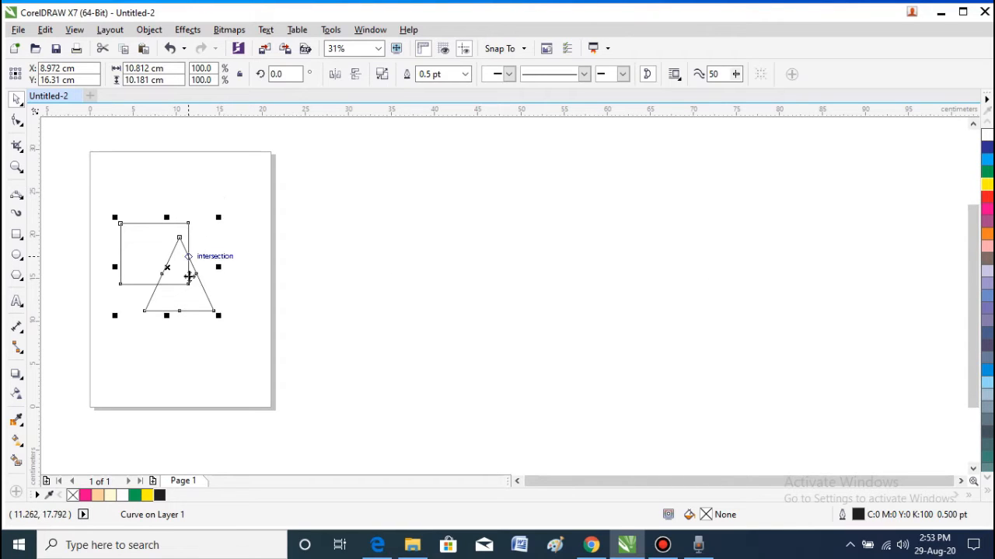
left_click(987, 171)
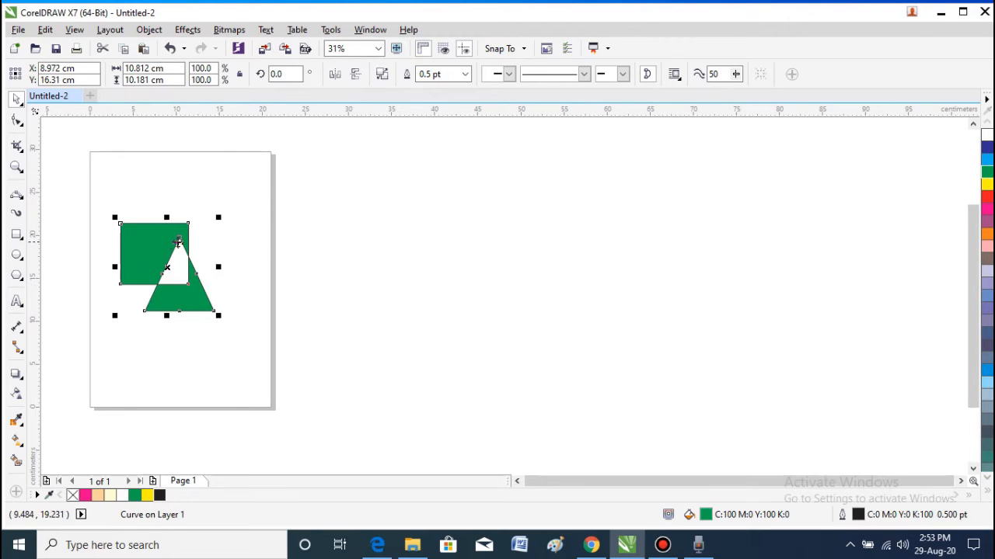
left_click(139, 203)
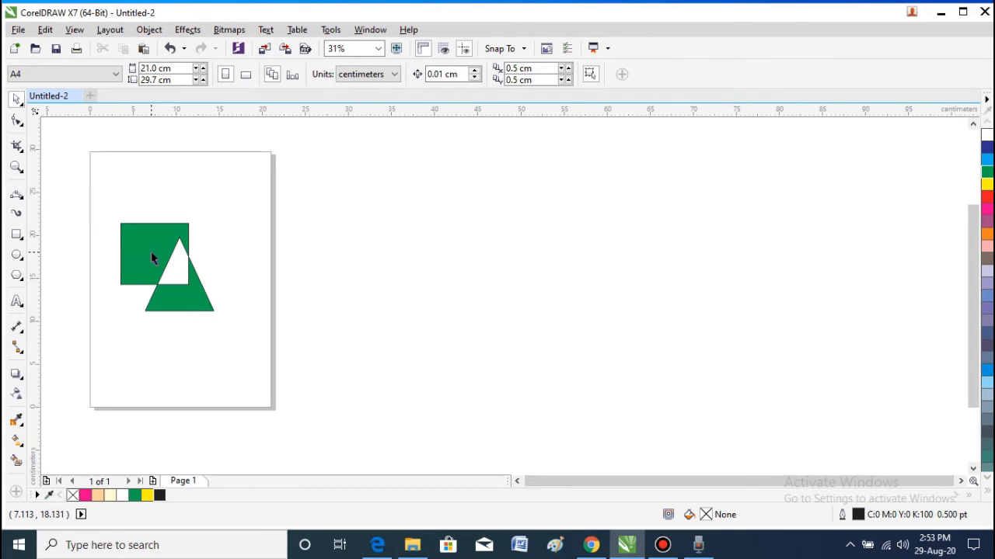
Step: Delete the green combined shape and draw a new rectangle in the upper part of the page
left_click_drag(94, 209, 239, 331)
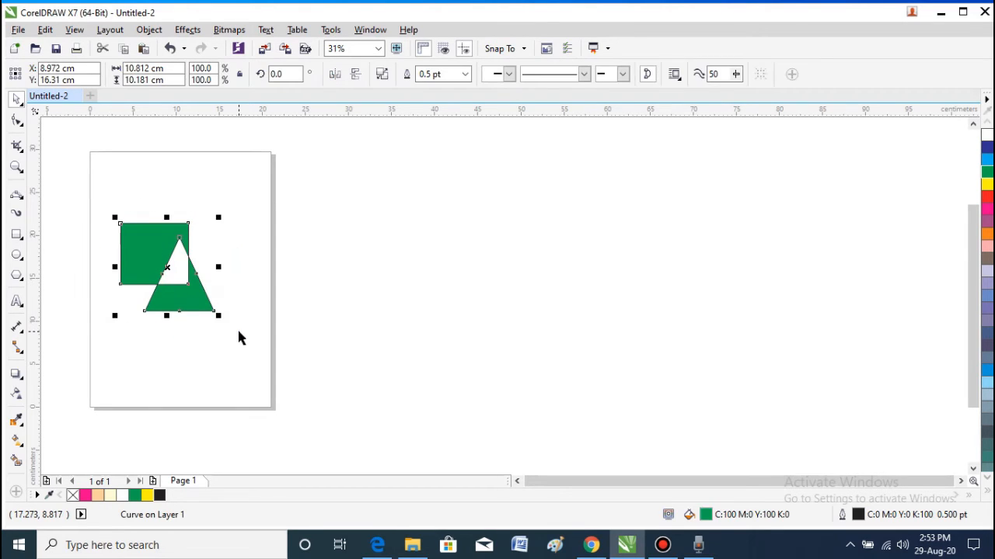
key("Delete")
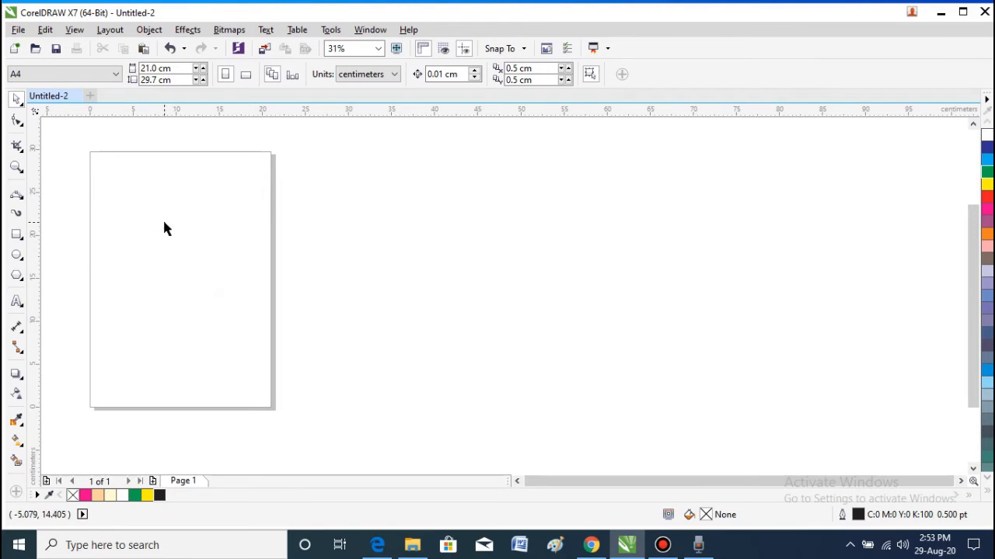
left_click(17, 233)
left_click_drag(128, 192, 198, 254)
Step: Draw a triangle about 7.1 by 6.9 cm and move it over the new rectangle's lower-right corner
left_click(16, 275)
left_click_drag(162, 289, 228, 365)
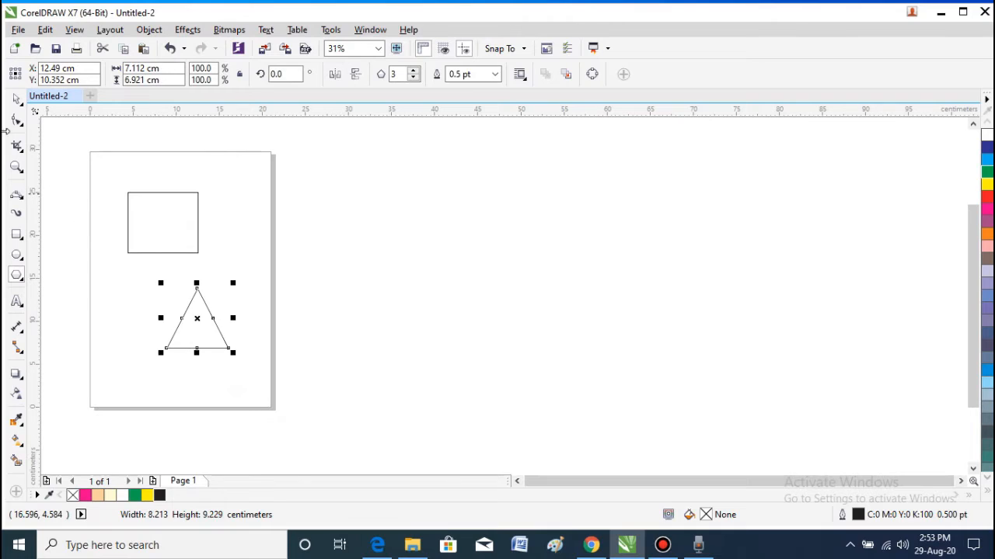
left_click(17, 100)
left_click_drag(198, 320, 184, 247)
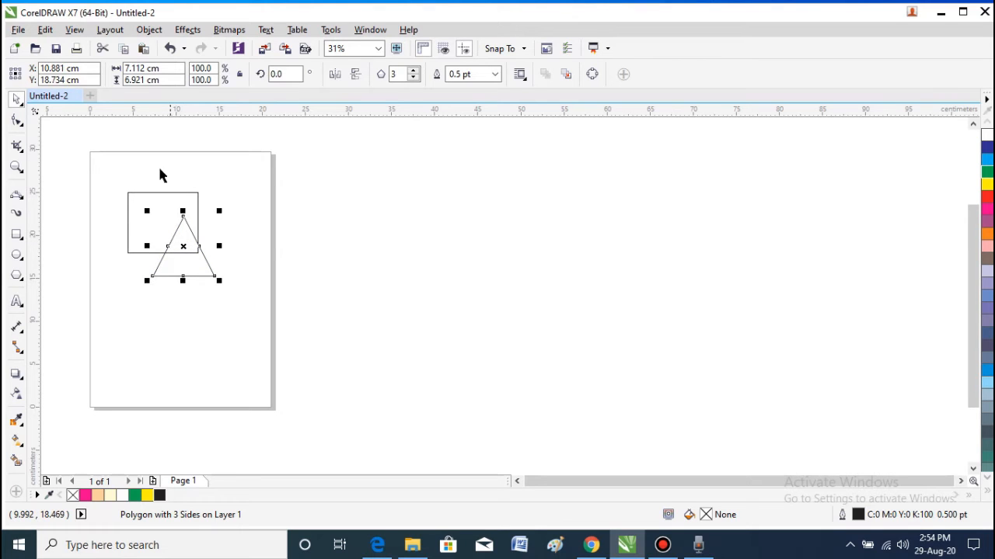
Step: Weld the overlapping rectangle and triangle into a single outline and fill it with green
left_click(134, 169)
left_click_drag(115, 182, 242, 308)
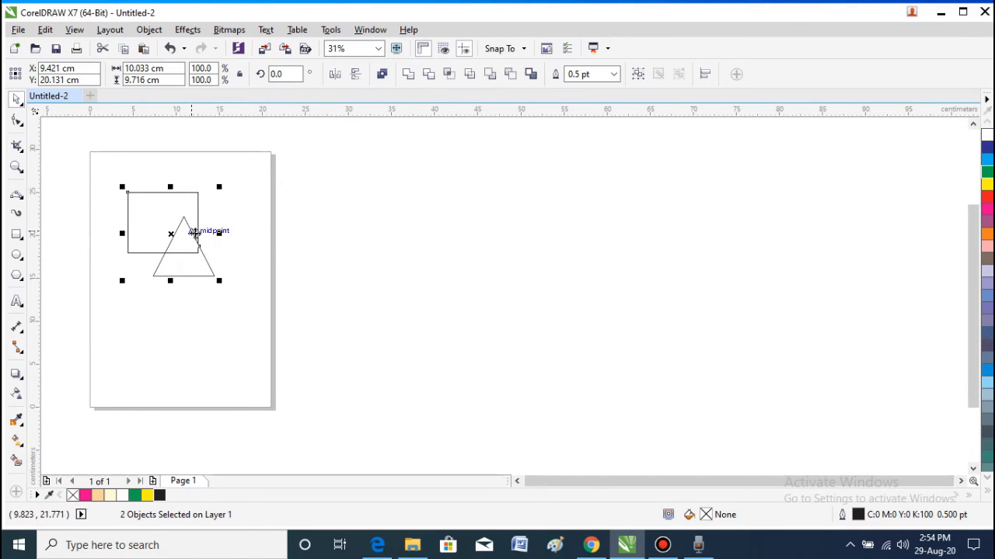
left_click(409, 77)
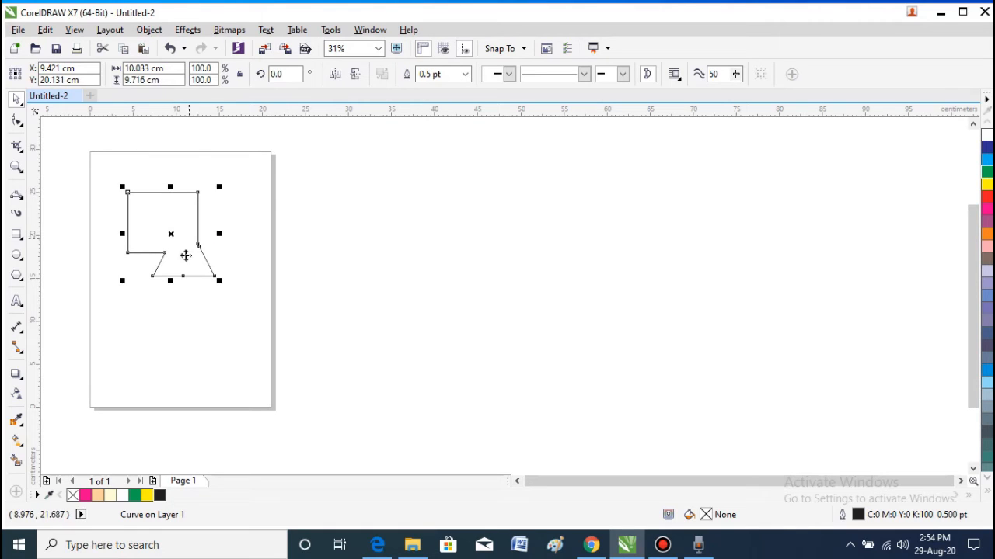
left_click(987, 172)
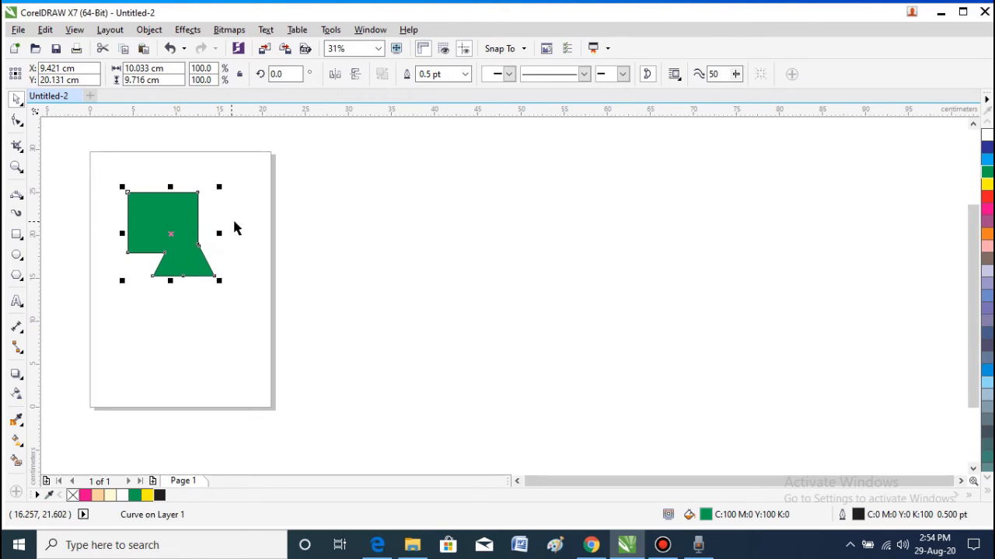
left_click(246, 176)
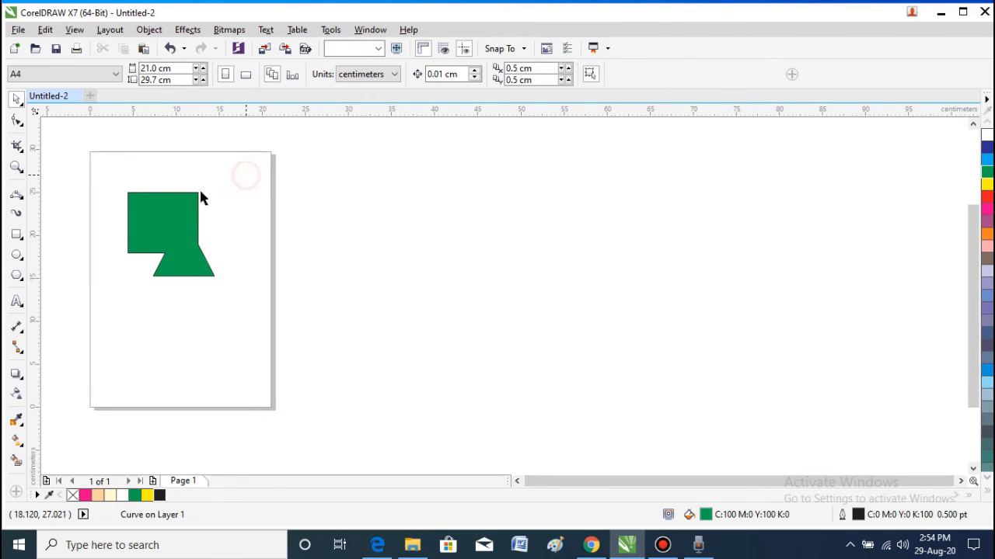
Step: Delete the green welded shape and draw a rectangle about 7.8 by 7.5 cm in the upper part of the page
left_click(143, 213)
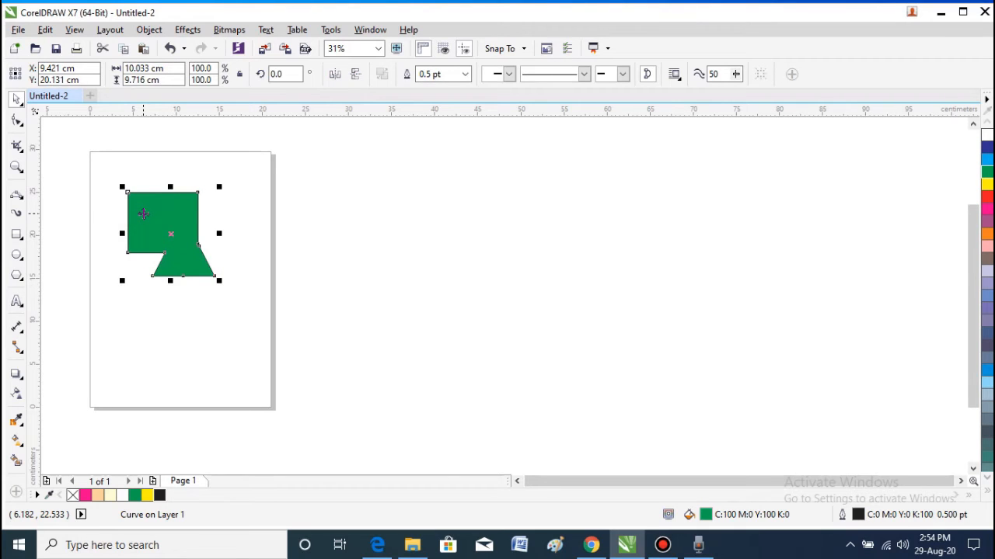
key("Delete")
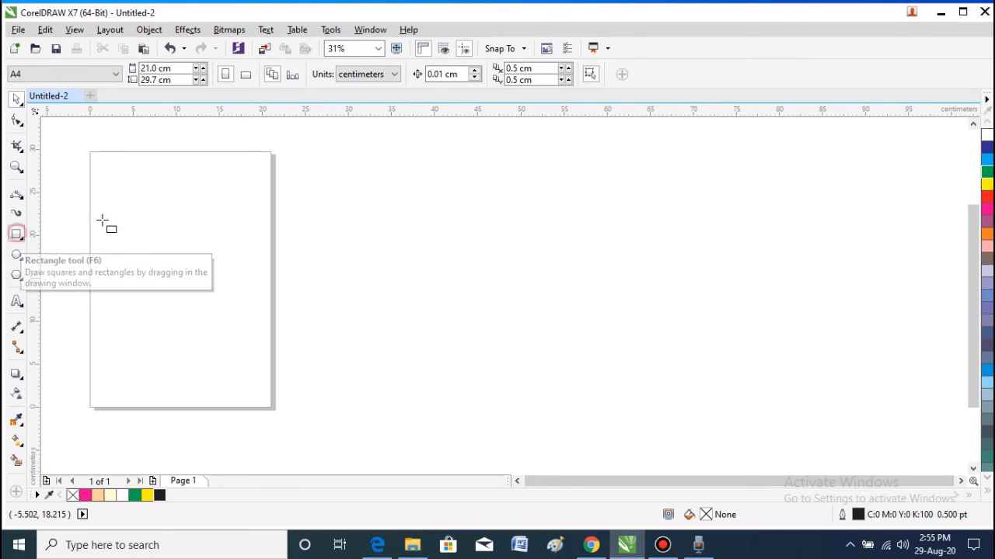
left_click(16, 238)
left_click_drag(129, 190, 198, 256)
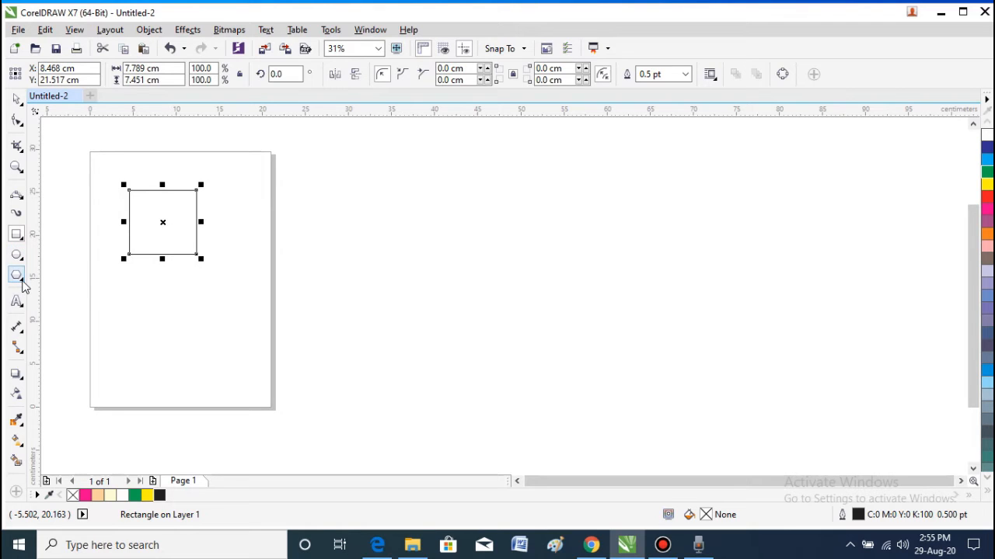
Step: Draw a triangle about 6.9 by 7.2 cm and move it over the rectangle's lower-right corner
left_click(17, 278)
left_click_drag(162, 280, 232, 345)
left_click(17, 99)
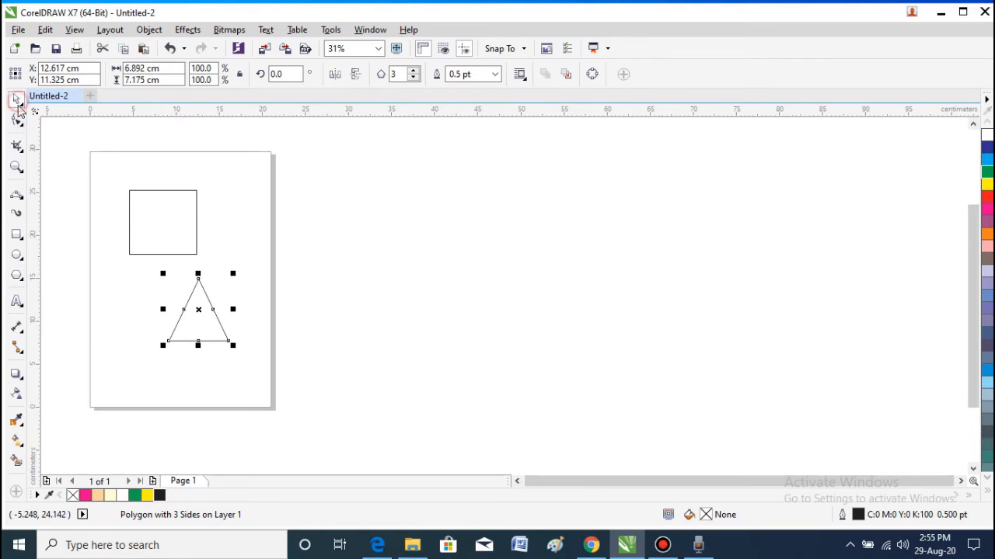
left_click_drag(202, 311, 184, 246)
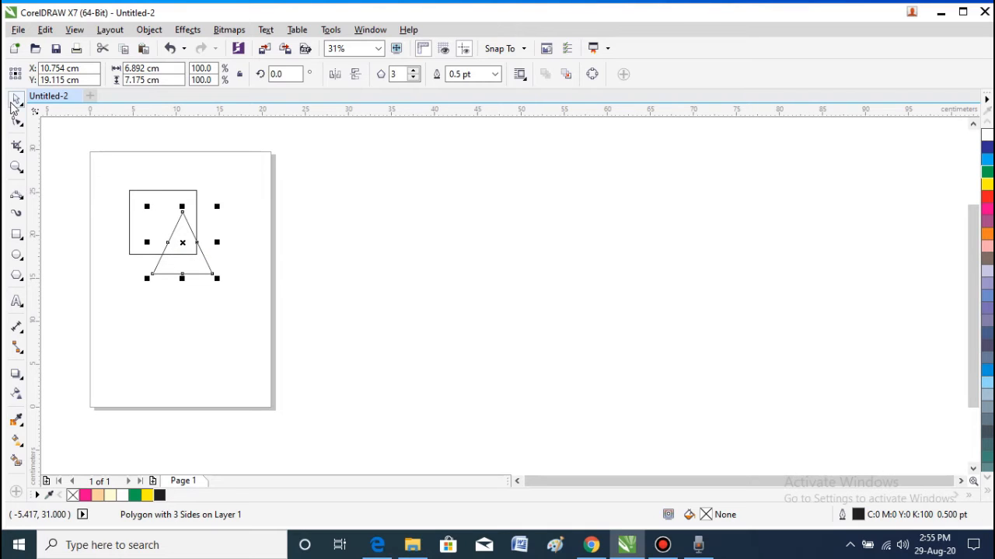
left_click(167, 163)
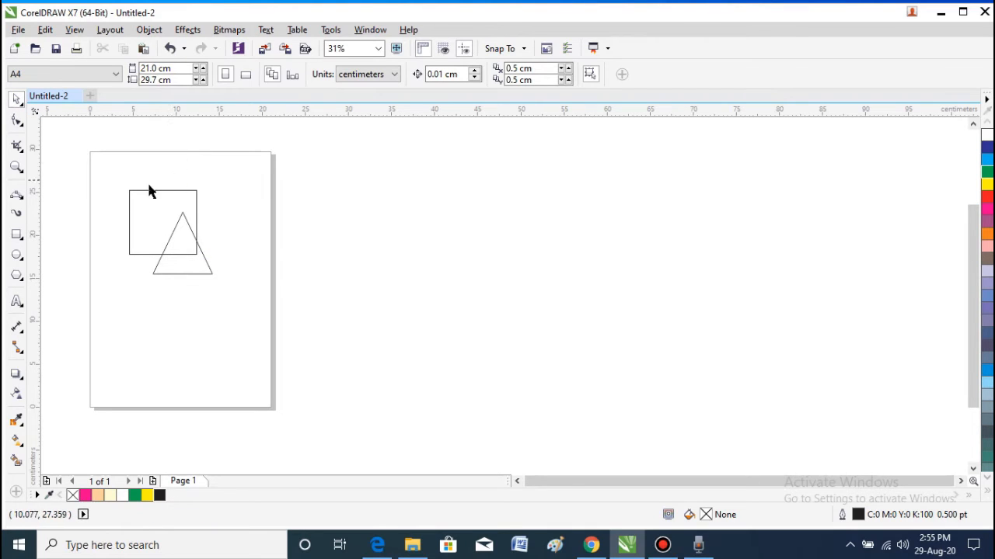
Step: Move the triangle clear of the rectangle and back over its lower-right corner, to about X 10.64, Y 19.09 cm
left_click_drag(116, 184, 239, 306)
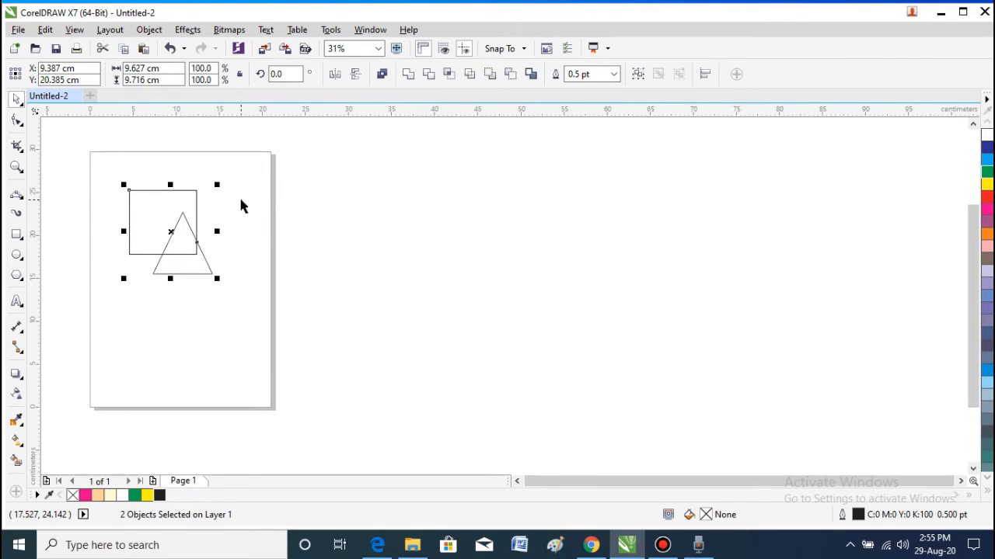
left_click(240, 205)
left_click(195, 272)
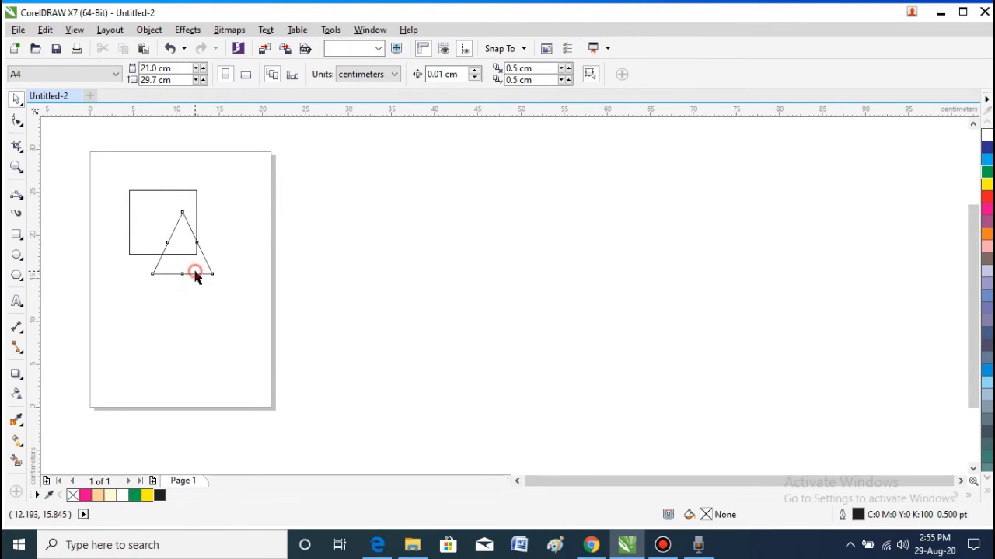
left_click_drag(195, 272, 217, 321)
left_click(185, 215)
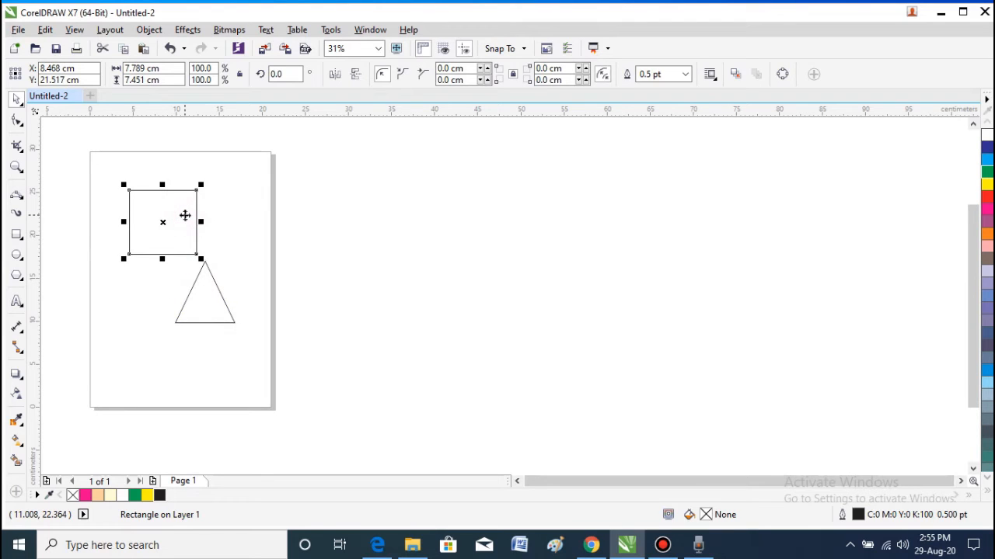
left_click(213, 311)
left_click_drag(207, 291, 186, 244)
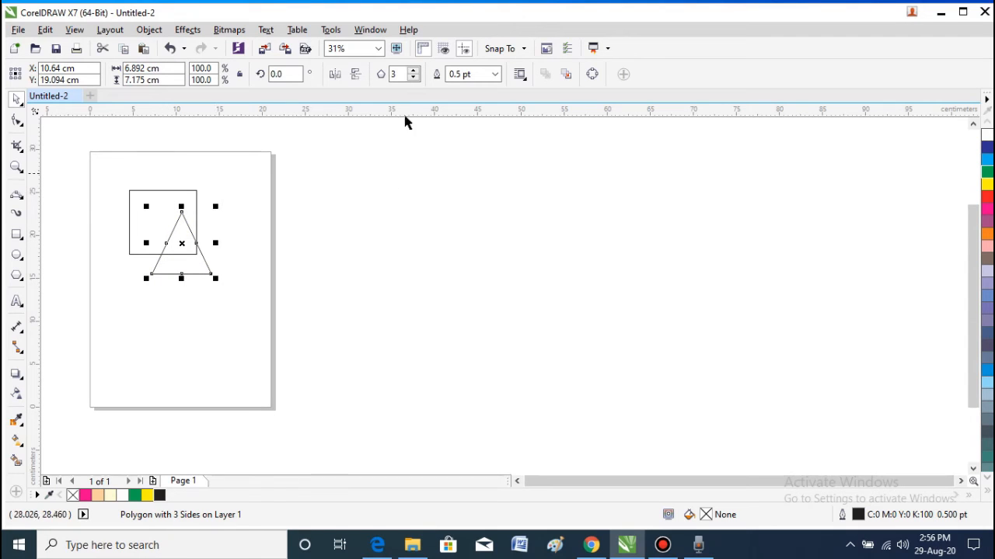
Step: Trim the rectangle with the triangle and move the triangle away to about X 14.53, Y 11.70 cm
left_click_drag(115, 175, 227, 313)
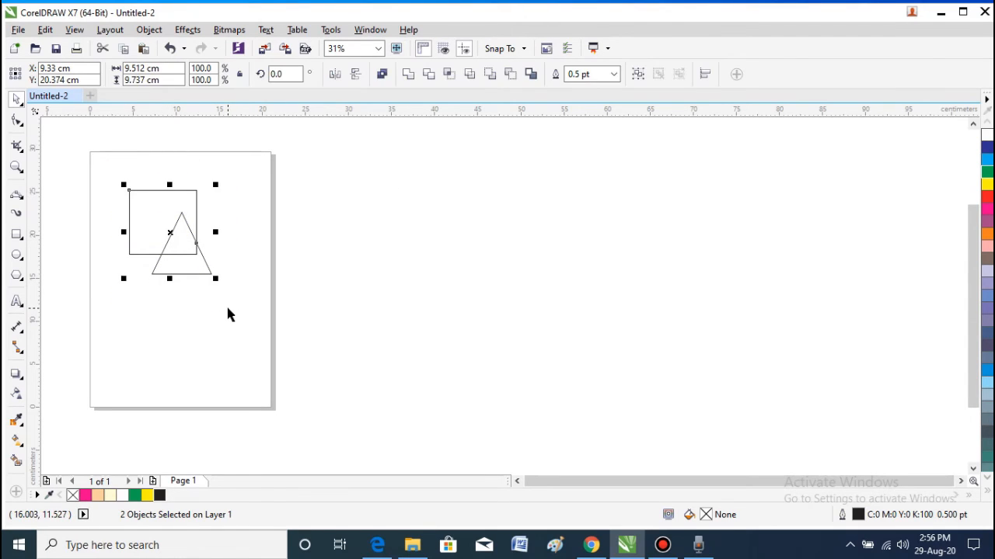
left_click(427, 76)
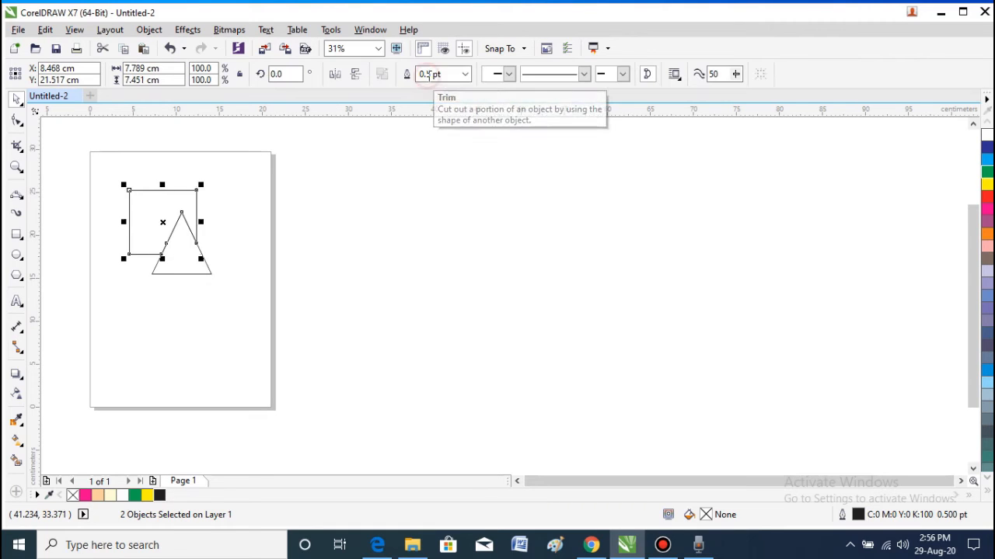
left_click(250, 230)
left_click_drag(194, 253, 228, 312)
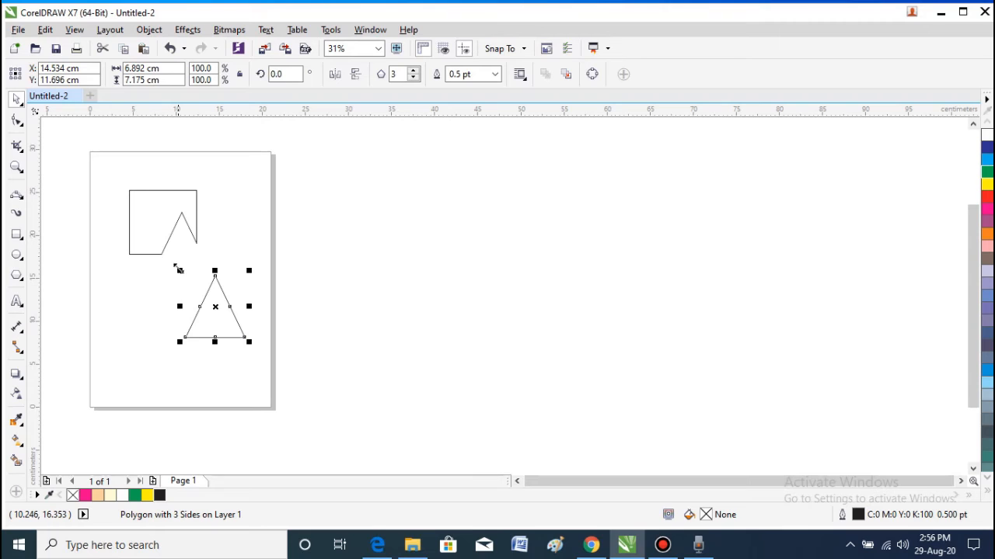
Step: Undo the triangle's move and the trim, and reposition the triangle over the rectangle's left edge
left_click_drag(211, 335, 178, 272)
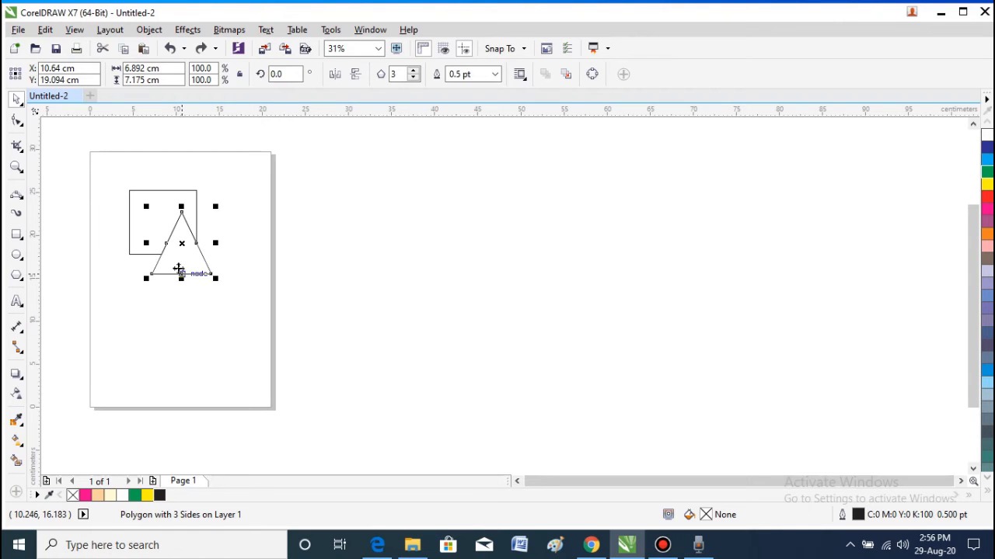
key("ctrl+a")
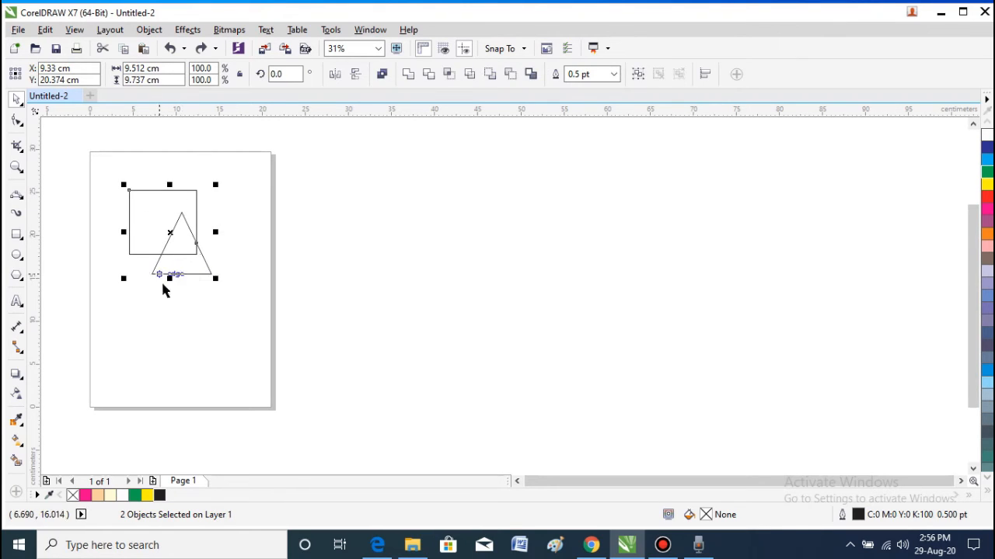
left_click(170, 295)
left_click_drag(186, 272, 124, 238)
left_click(108, 160)
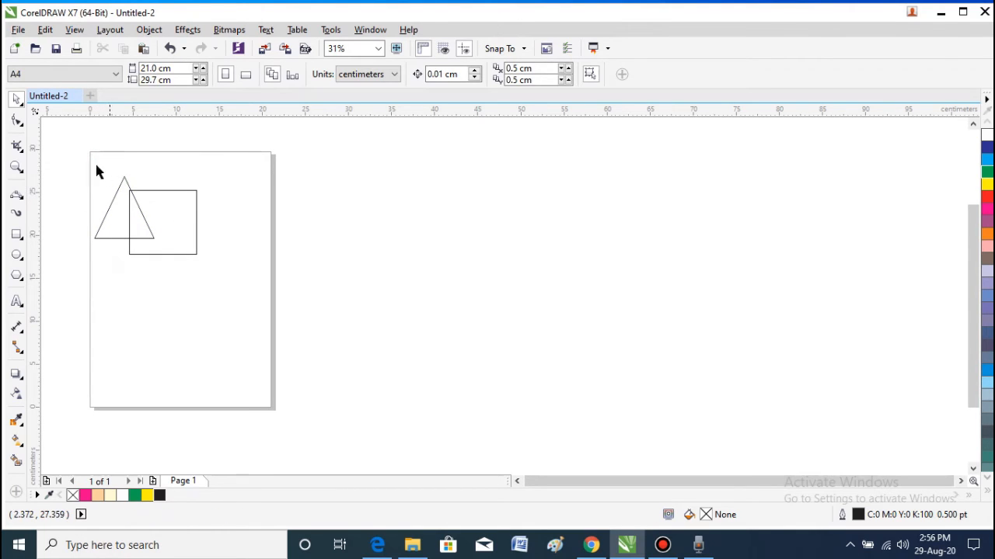
Step: Trim the rectangle's left side with the triangle and move the triangle off to about X -0.93, Y 17.21 cm
left_click_drag(84, 177, 229, 268)
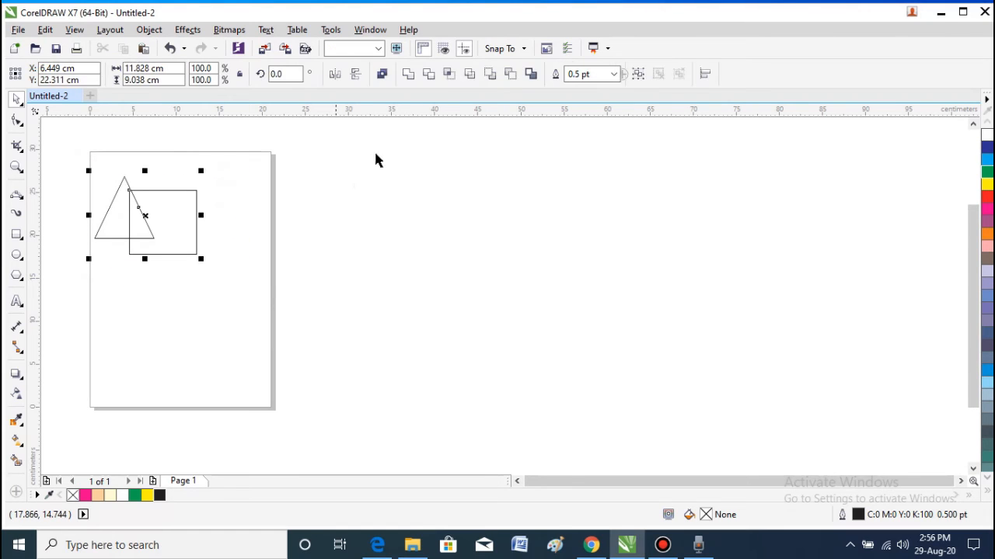
left_click(429, 75)
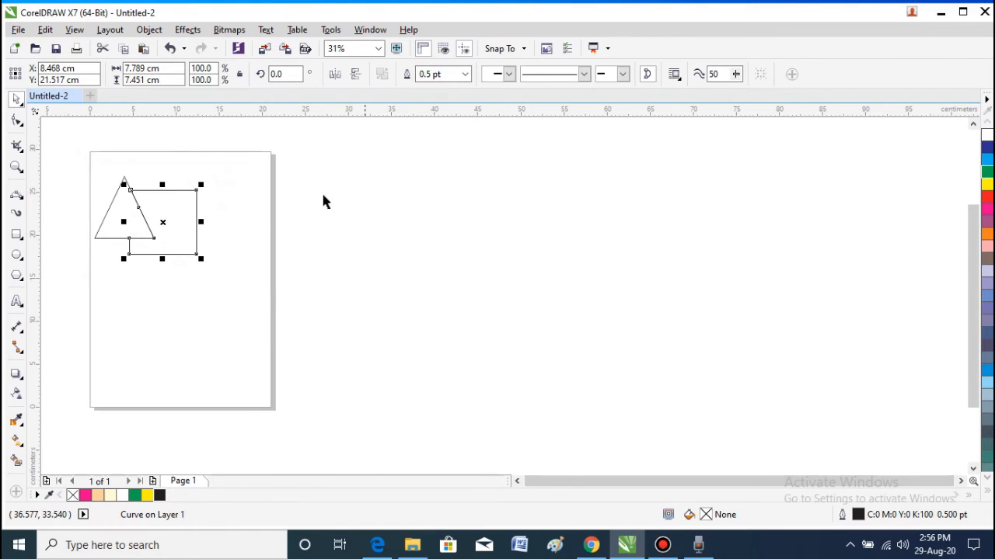
left_click(225, 214)
left_click_drag(122, 222, 81, 271)
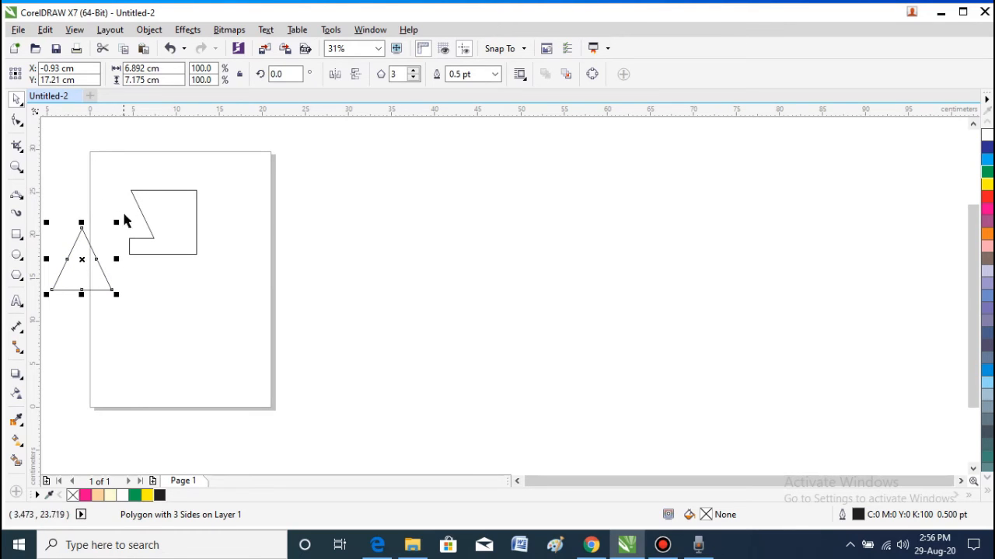
left_click(183, 227)
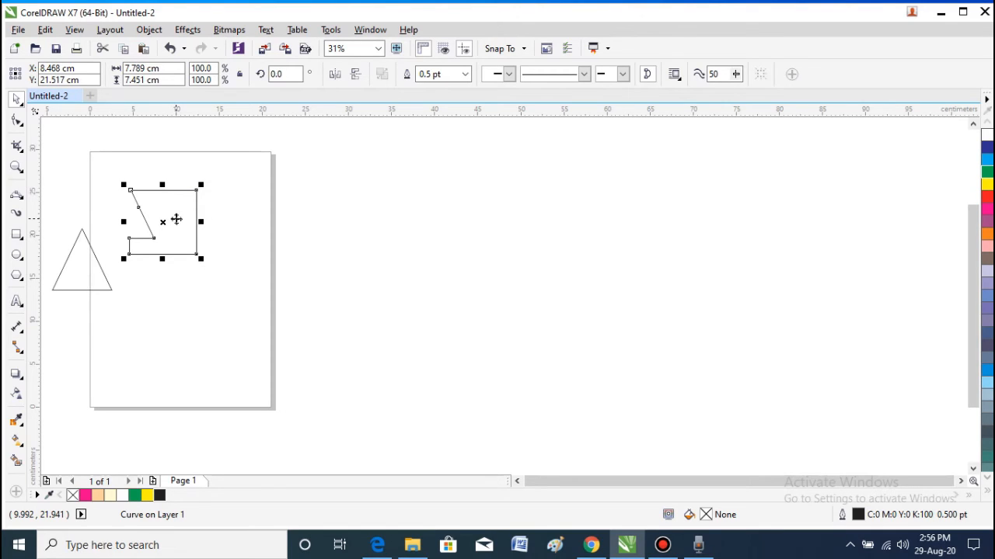
left_click(263, 209)
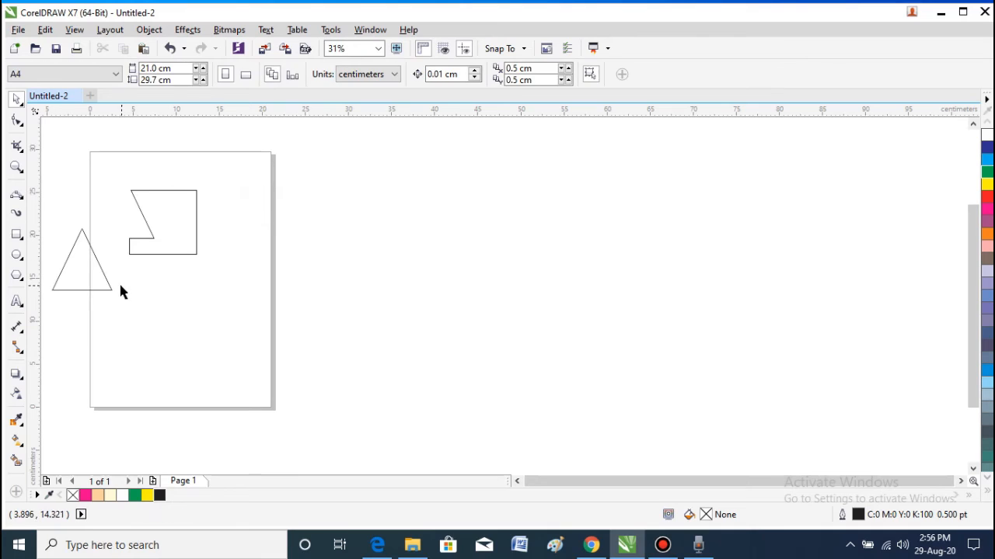
left_click(98, 286)
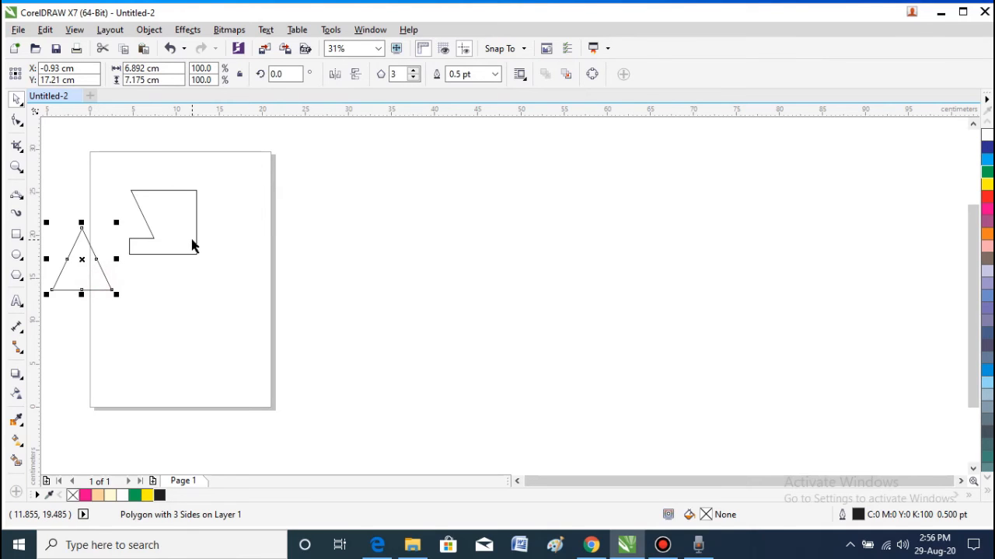
Step: Undo the left-side trim and both triangle moves around it
key("ctrl+z")
key("ctrl+z")
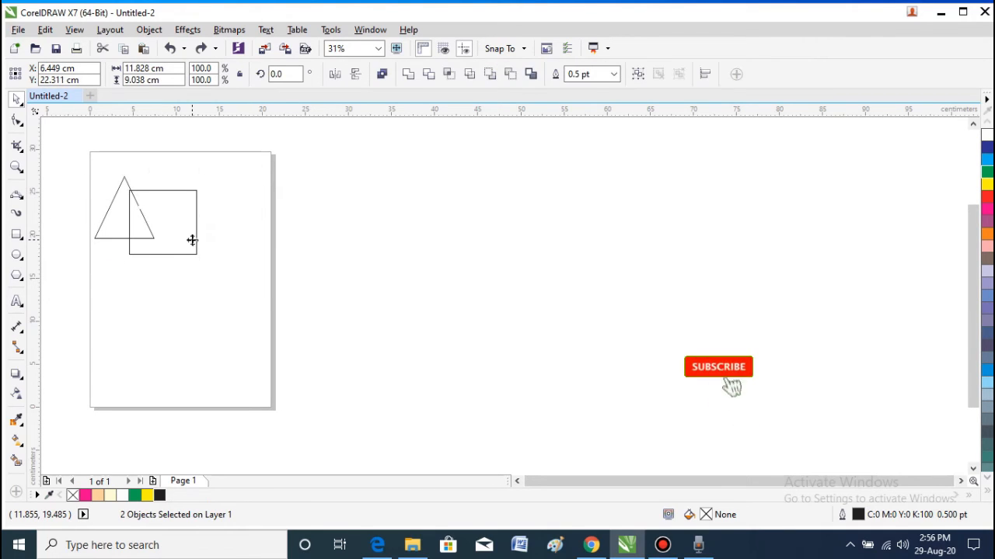
key("ctrl+z")
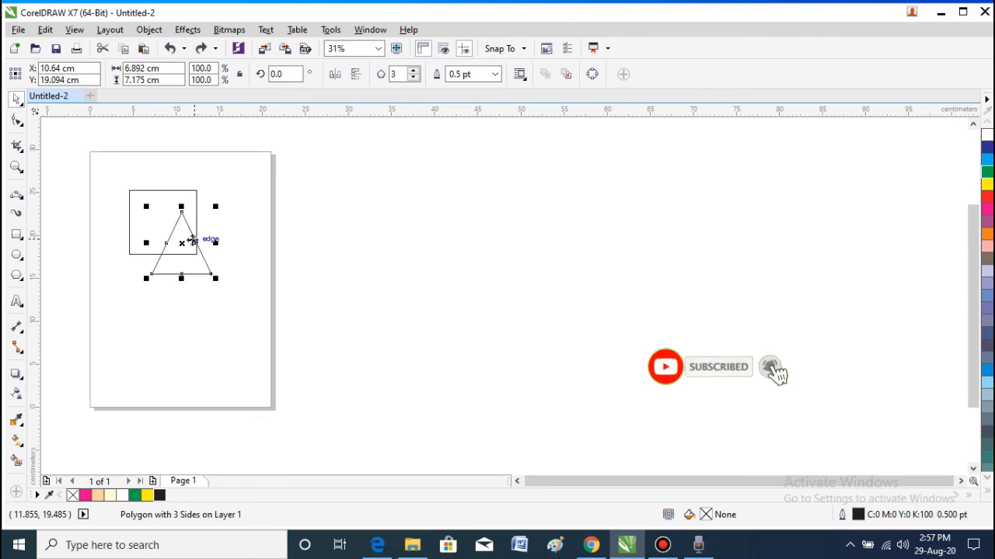
left_click(247, 174)
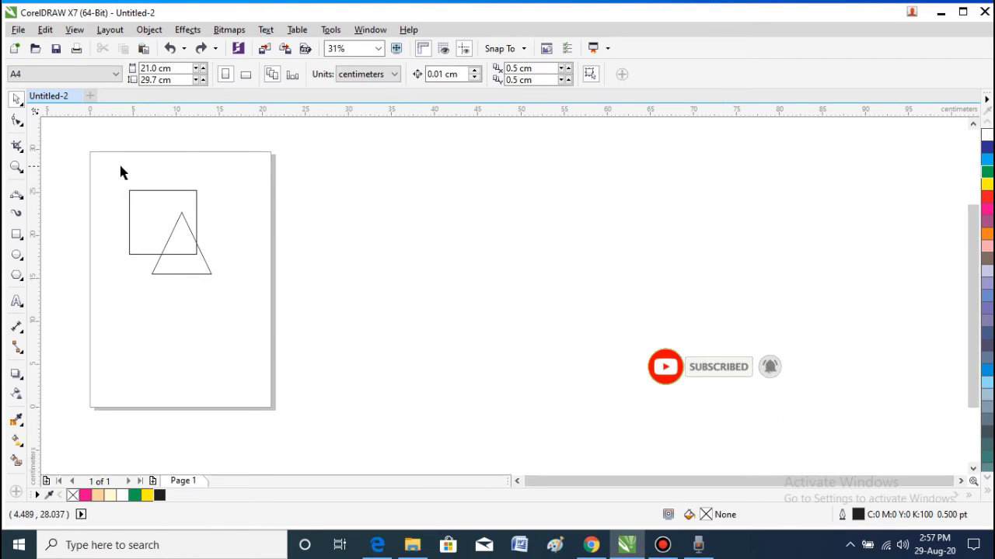
Step: Intersect the rectangle and triangle and move the overlap piece out to about X 20.66, Y 25.16 cm
left_click_drag(115, 172, 228, 291)
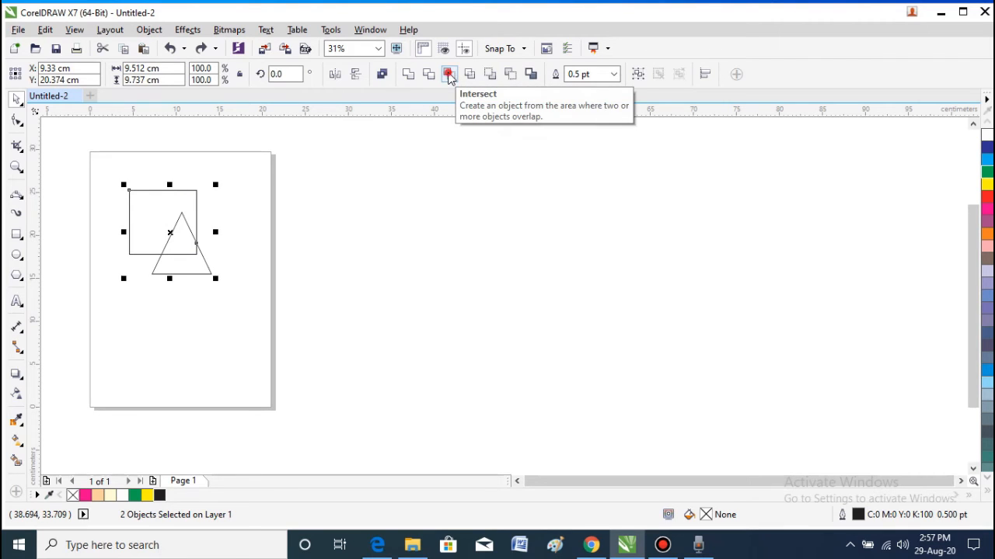
left_click(450, 78)
left_click(189, 230)
left_click_drag(189, 230, 269, 191)
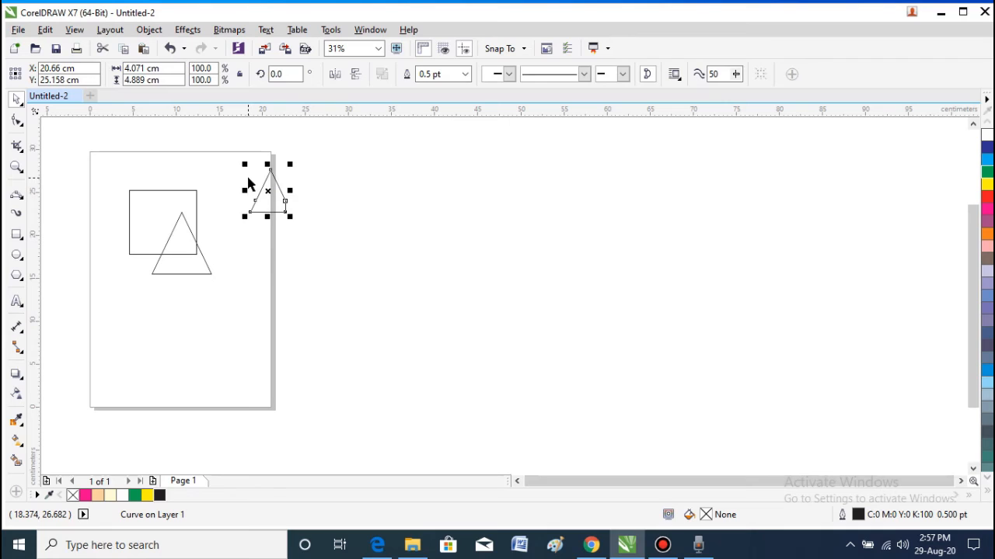
Step: Undo the overlap piece's move and the intersection
key("ctrl+z")
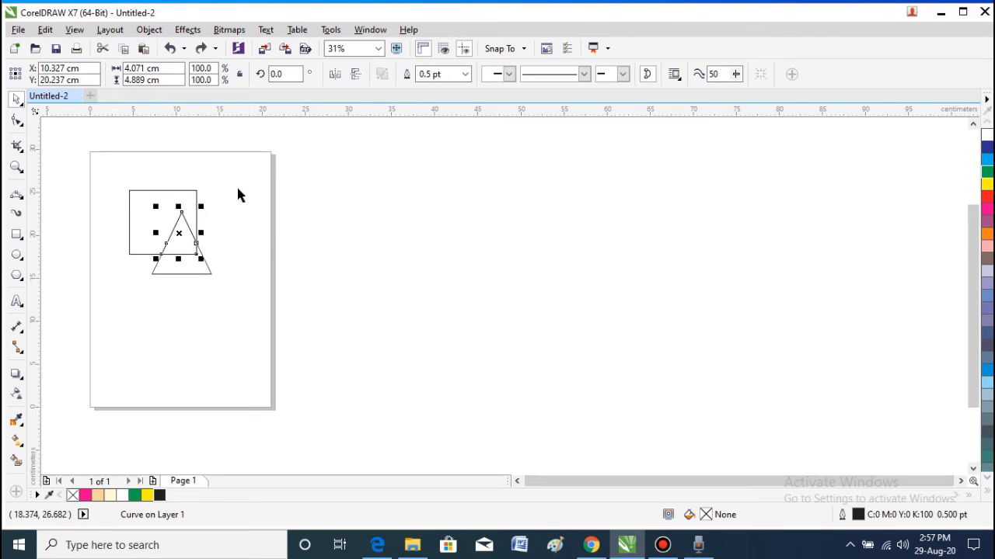
key("ctrl+a")
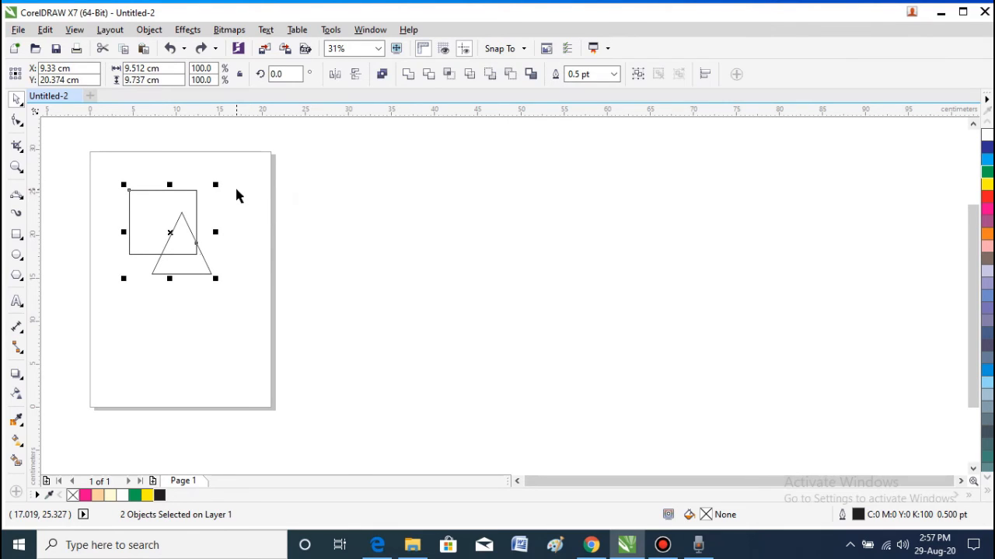
Step: Intersect the two shapes again, separating the overlap piece to about X 18.71, Y 27.28 cm and the triangle to below the rectangle
left_click(452, 78)
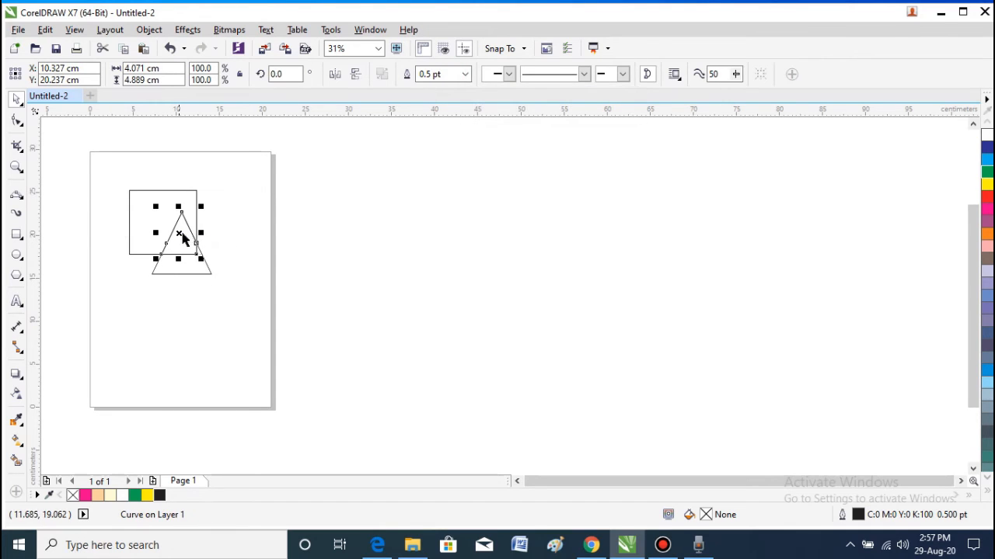
left_click_drag(195, 229, 250, 172)
left_click(184, 255)
left_click_drag(184, 254, 199, 327)
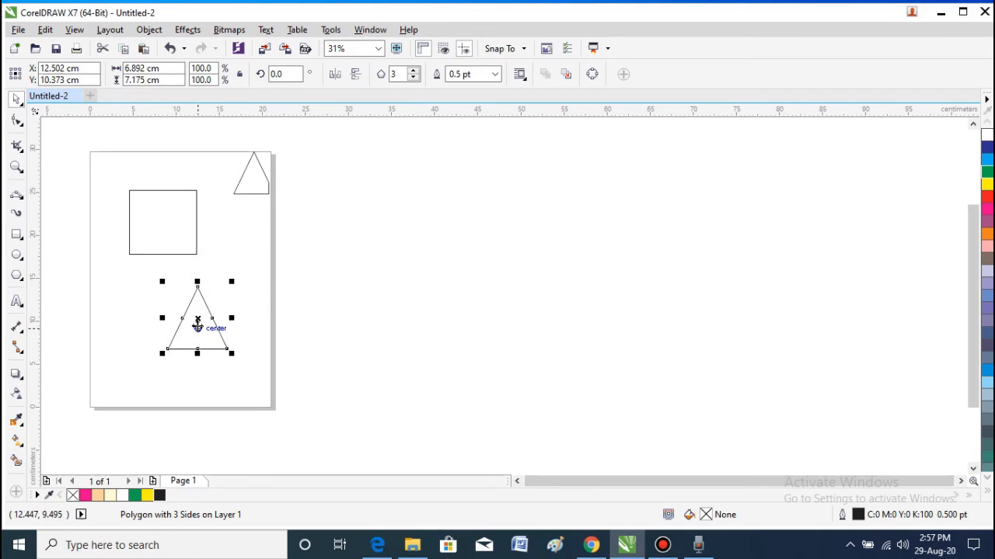
Step: Undo the triangle's move and delete the overlap piece near the page's upper-right corner
key("ctrl+z")
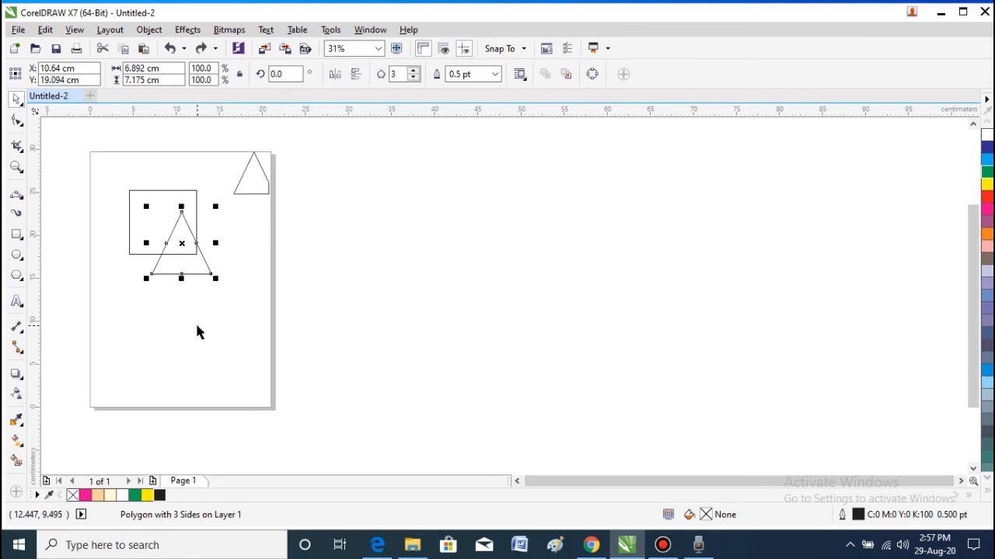
left_click(260, 189)
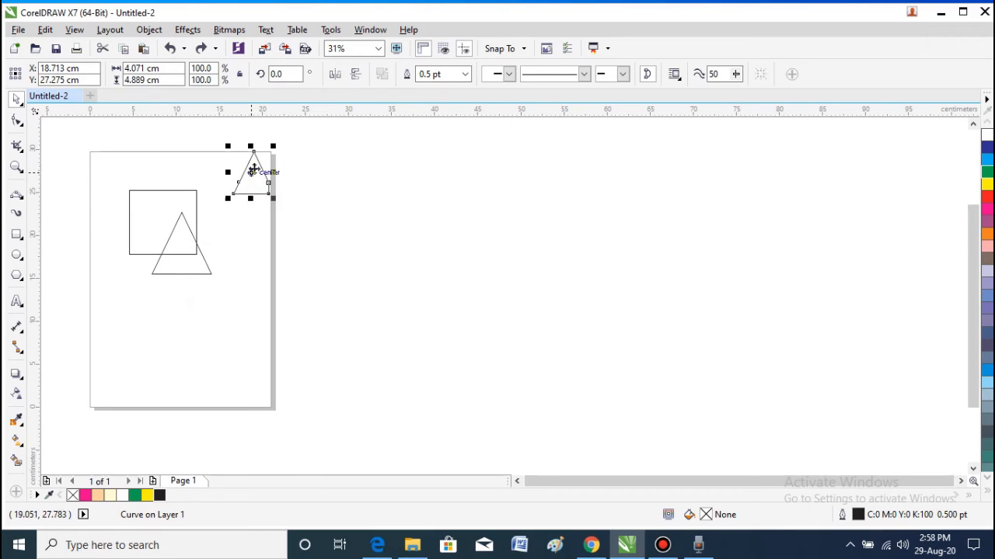
key("Delete")
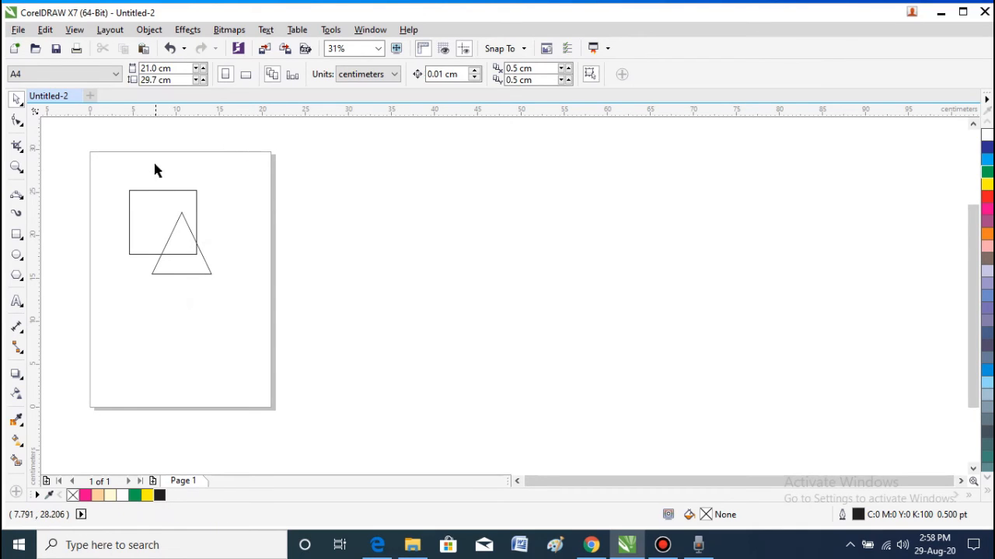
Step: Simplify the overlapping rectangle and triangle, and move the triangle below the rectangle to about X 12.42, Y 12.49 cm
left_click_drag(117, 178, 236, 319)
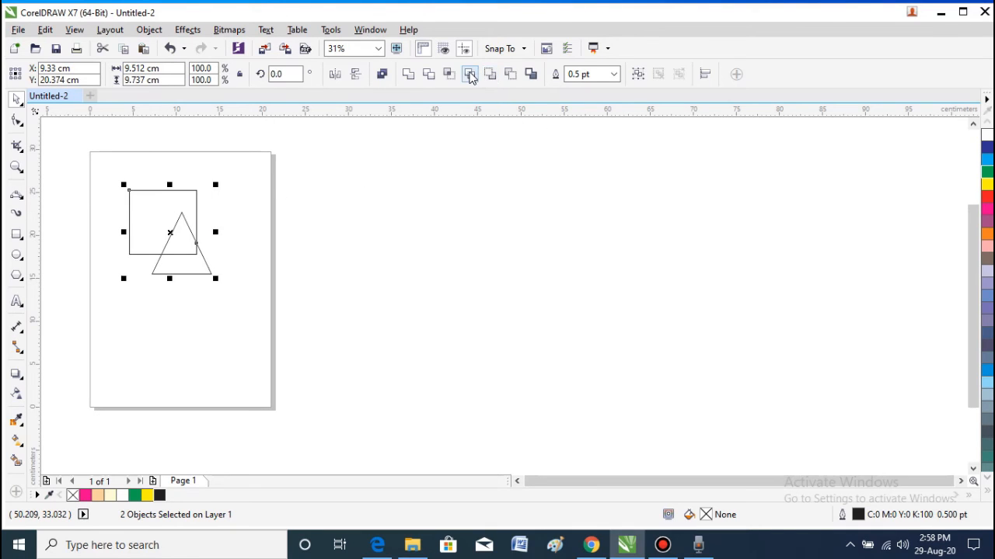
left_click(470, 75)
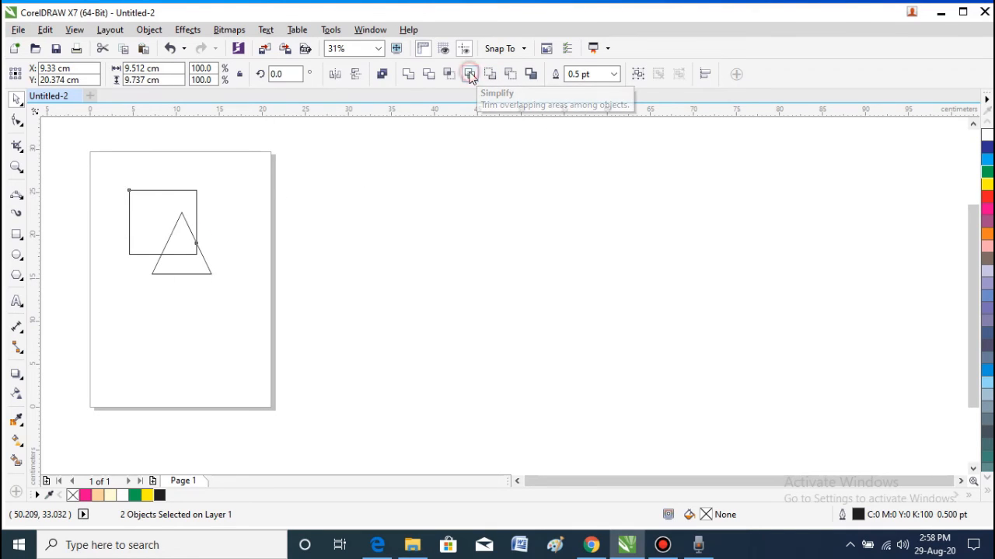
left_click(262, 237)
left_click_drag(193, 267, 247, 368)
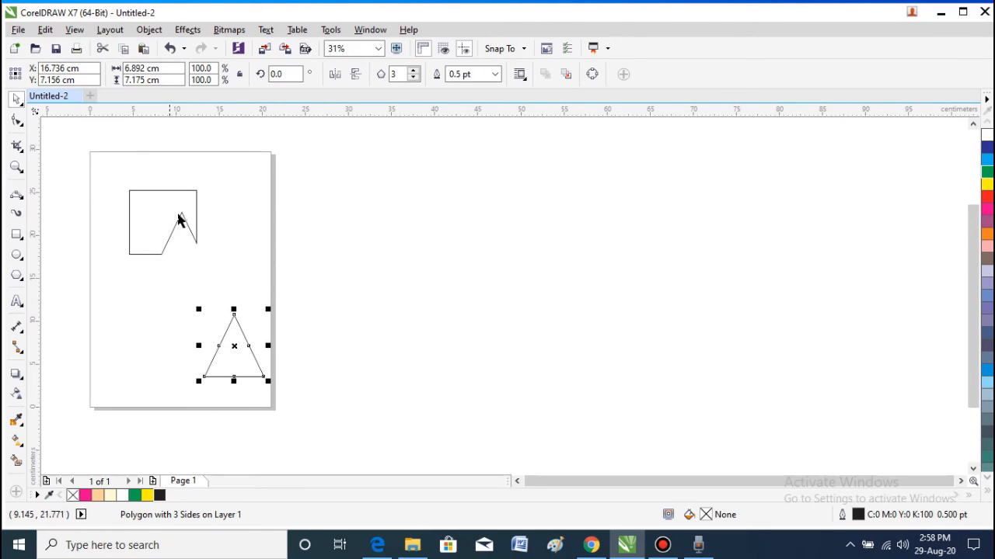
left_click_drag(237, 344, 202, 300)
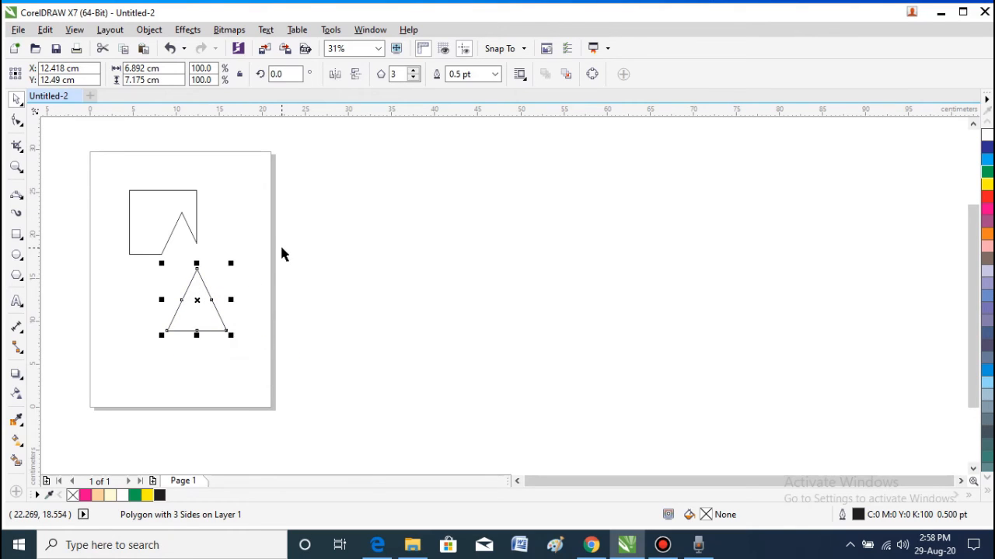
Step: Undo the triangle's moves and the simplification of the two shapes
key("ctrl+z")
key("ctrl+z")
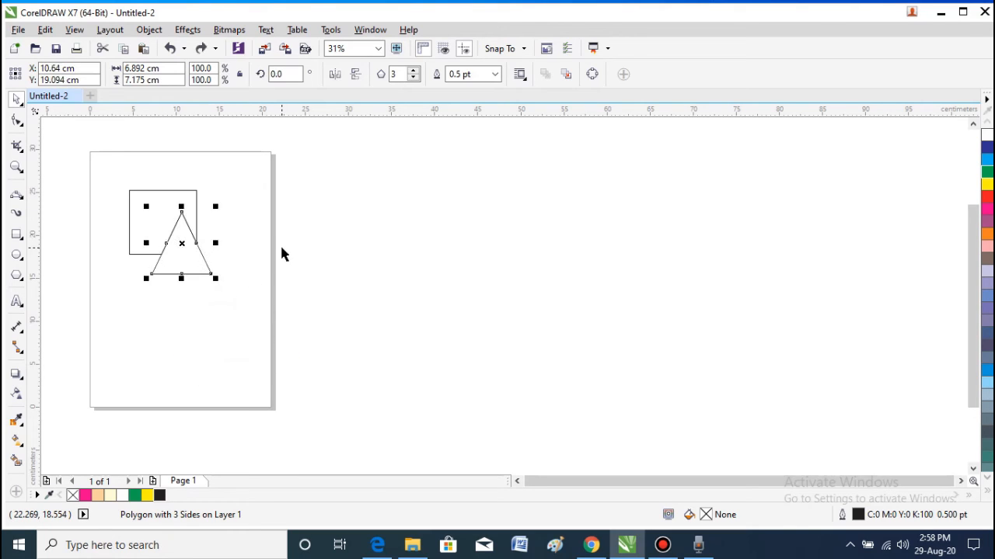
left_click(281, 248)
key("ctrl+a")
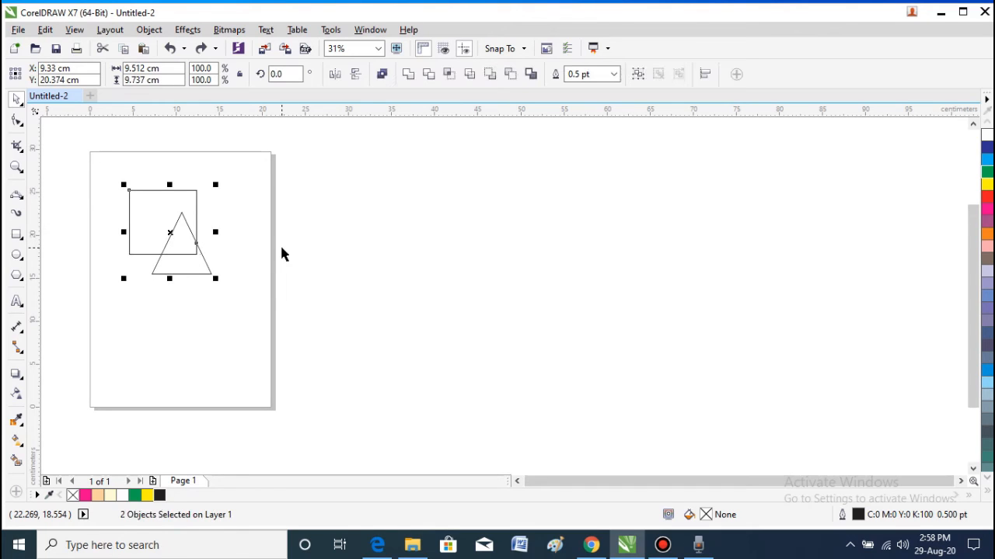
left_click(250, 184)
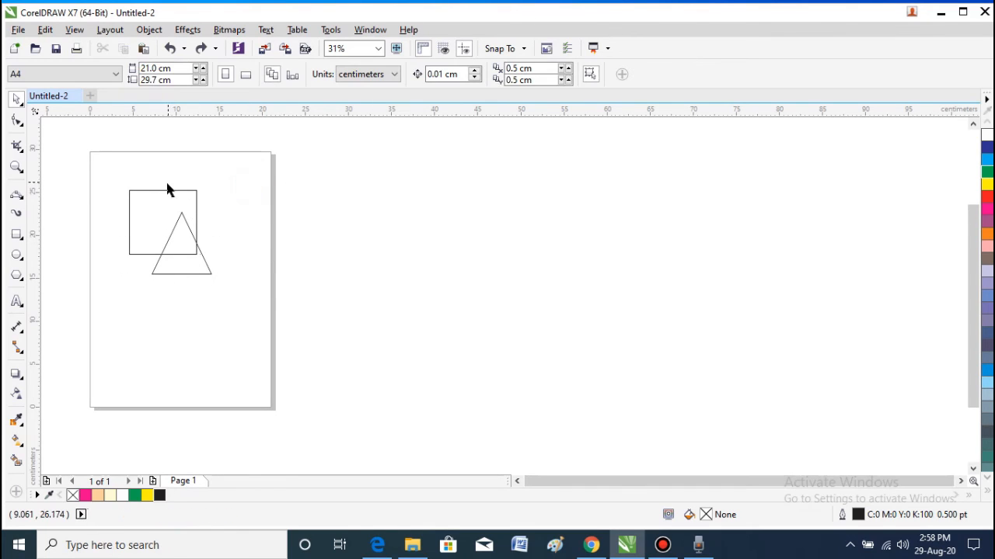
left_click(117, 178)
left_click_drag(137, 198, 236, 285)
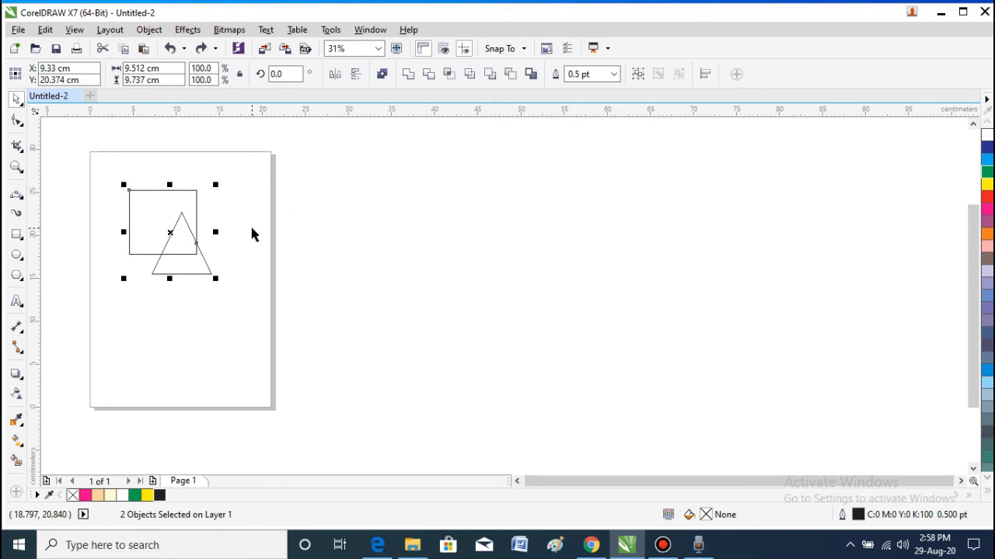
left_click(248, 265)
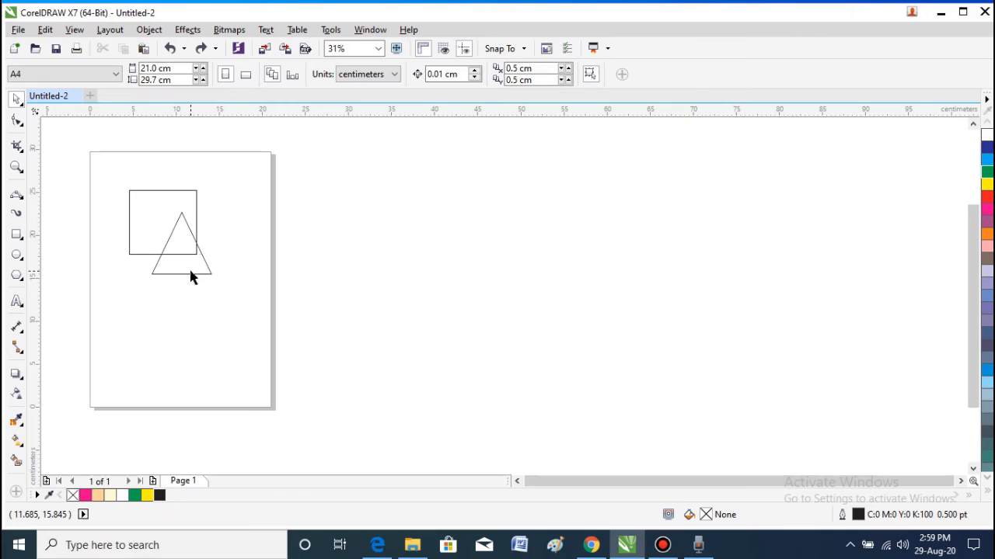
left_click_drag(105, 177, 230, 301)
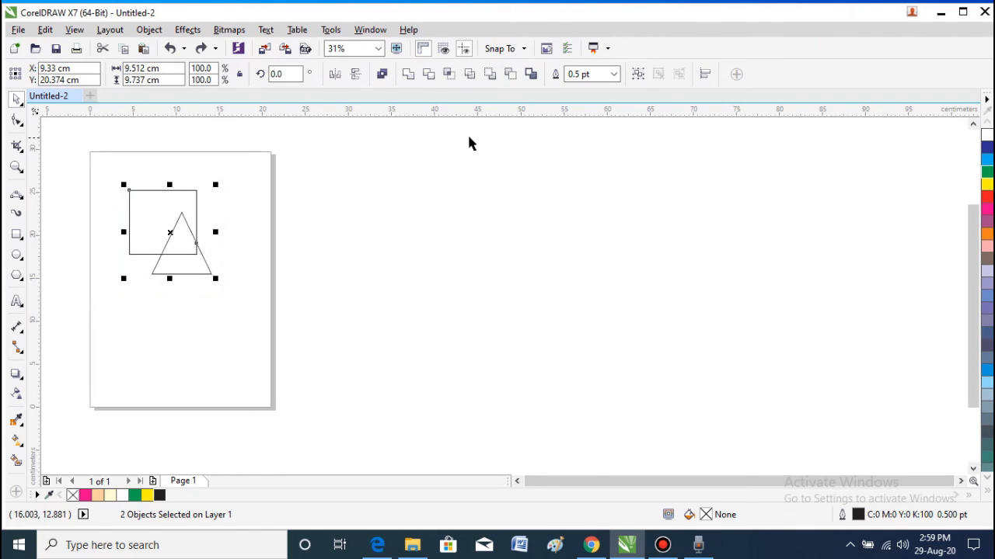
left_click(242, 216)
Step: Fill the triangle with yellow and the rectangle with green
left_click(205, 268)
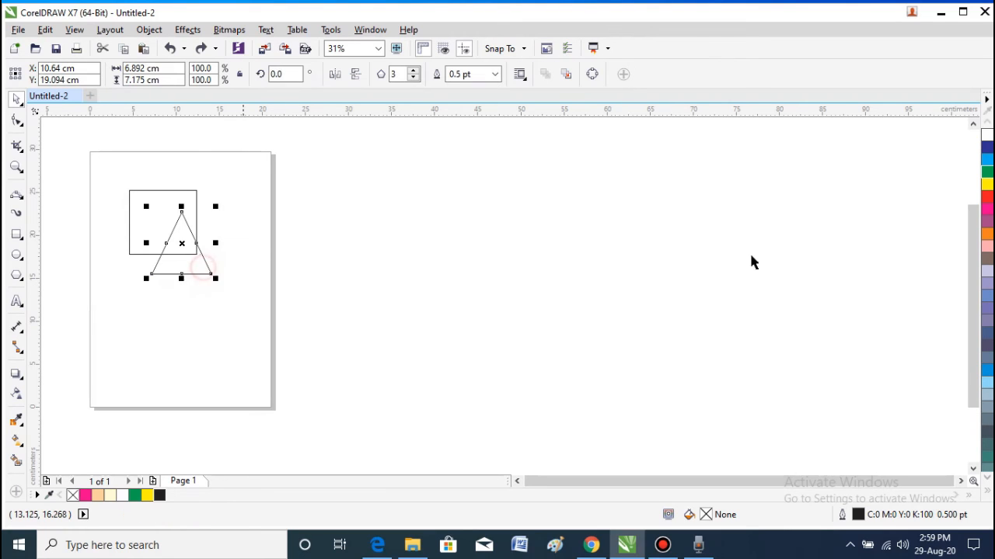
left_click(987, 184)
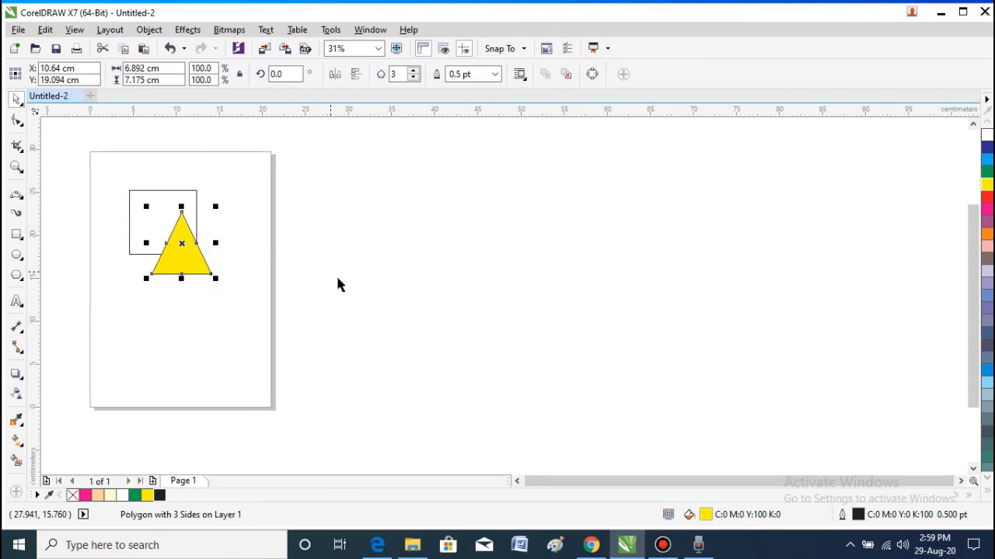
left_click(162, 213)
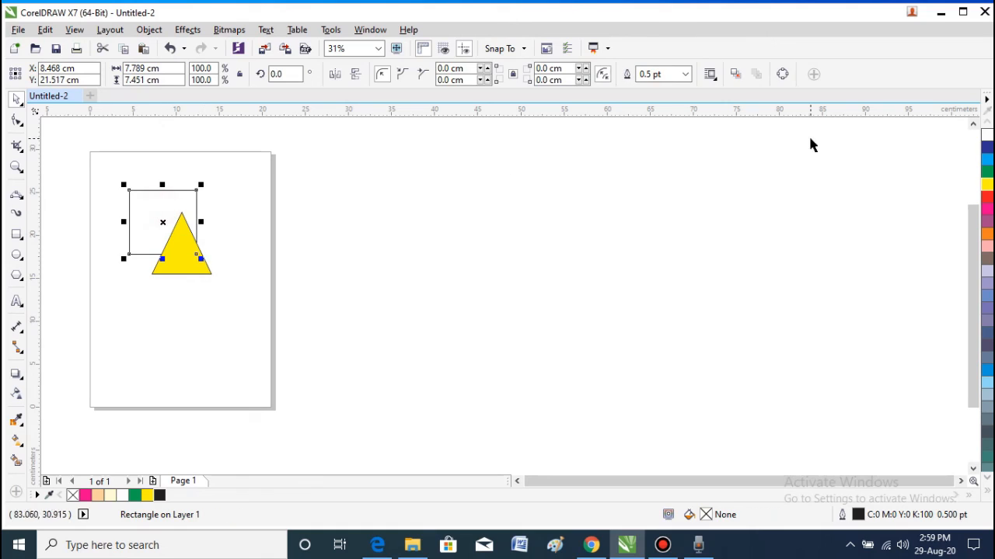
left_click(987, 172)
left_click(220, 235)
left_click(189, 256)
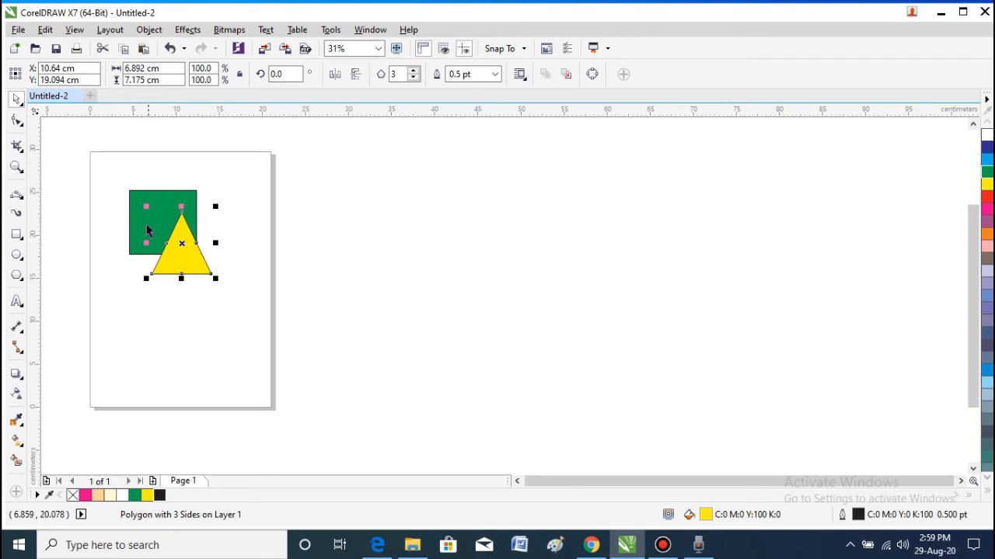
Step: Select both shapes and try Front minus back to cut the rectangle out of the triangle, undoing the result
left_click(142, 184)
left_click_drag(118, 177, 239, 307)
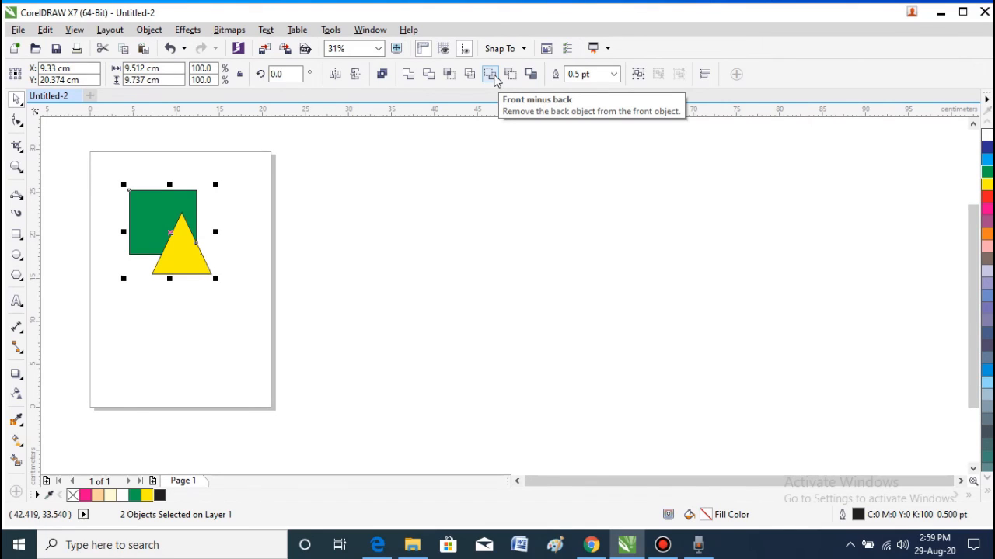
left_click(494, 77)
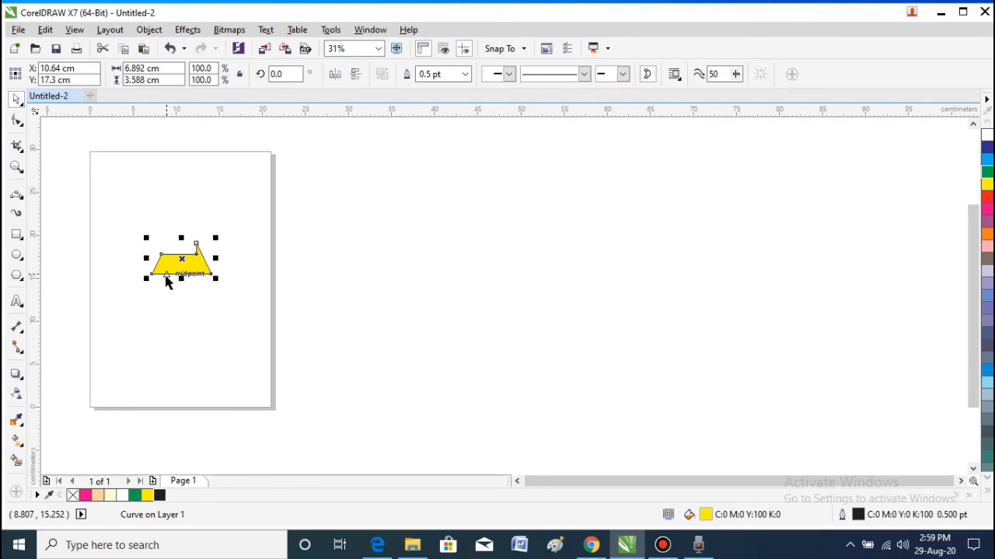
key("ctrl+z")
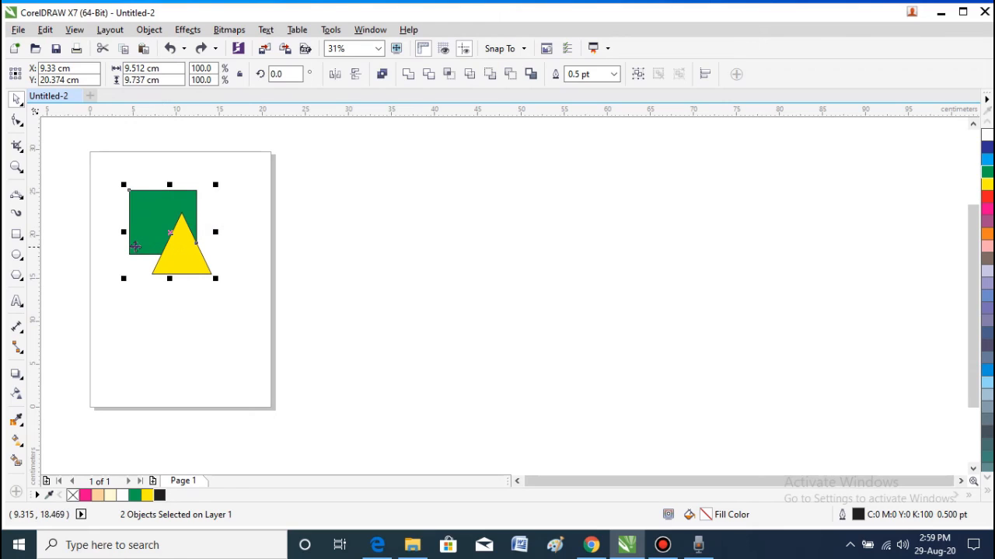
Step: Apply Front minus back again, moving the remaining yellow piece to about X 6.86, Y 12.2 cm, and undo both operations
left_click(489, 76)
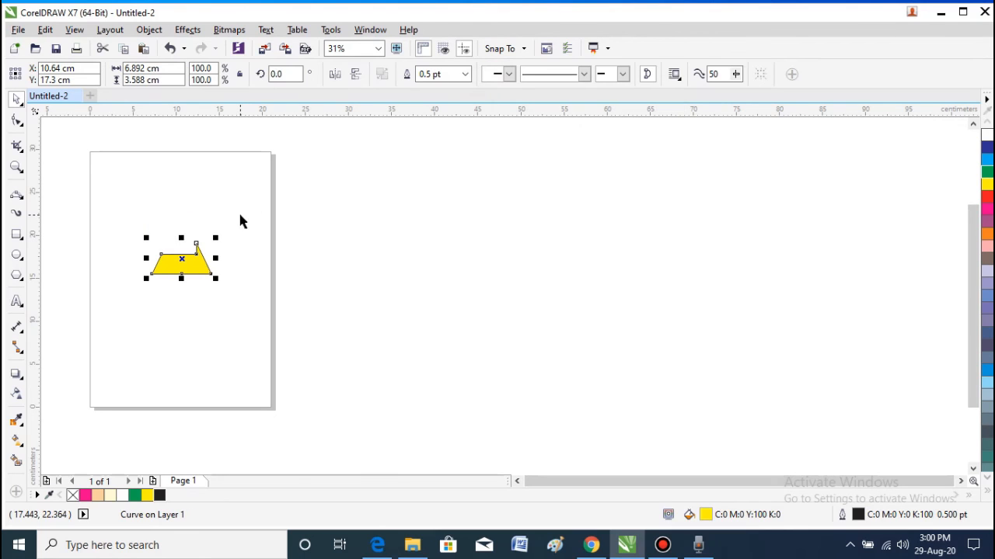
left_click(190, 308)
left_click_drag(182, 259, 148, 303)
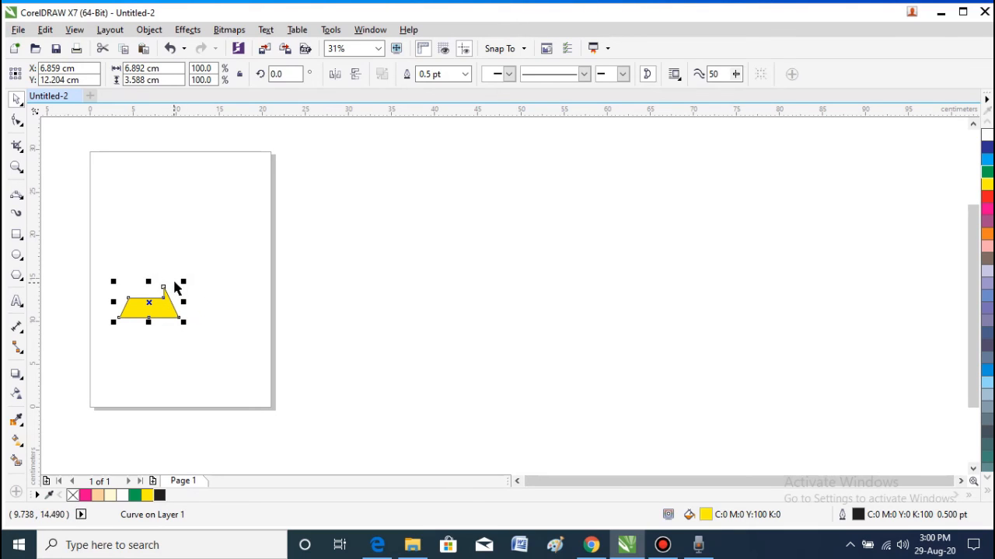
key("ctrl+z")
key("ctrl+z")
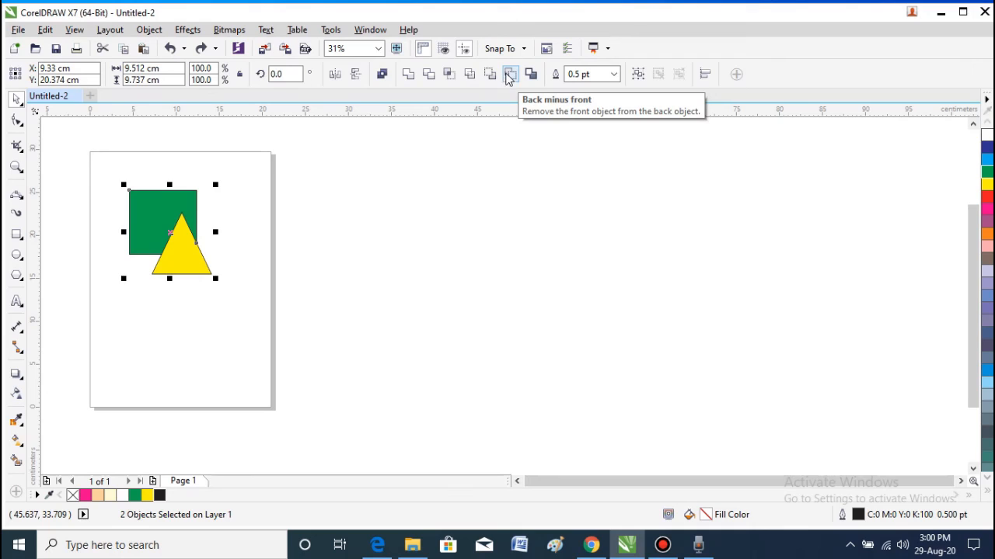
Step: Try Back minus front to cut the triangle out of the green rectangle, and undo it
left_click(509, 75)
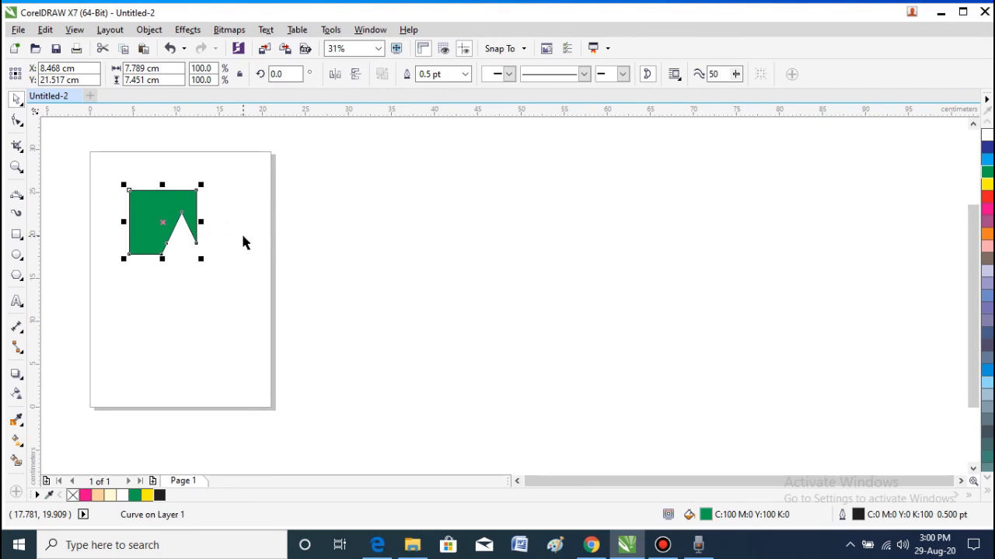
key("ctrl+z")
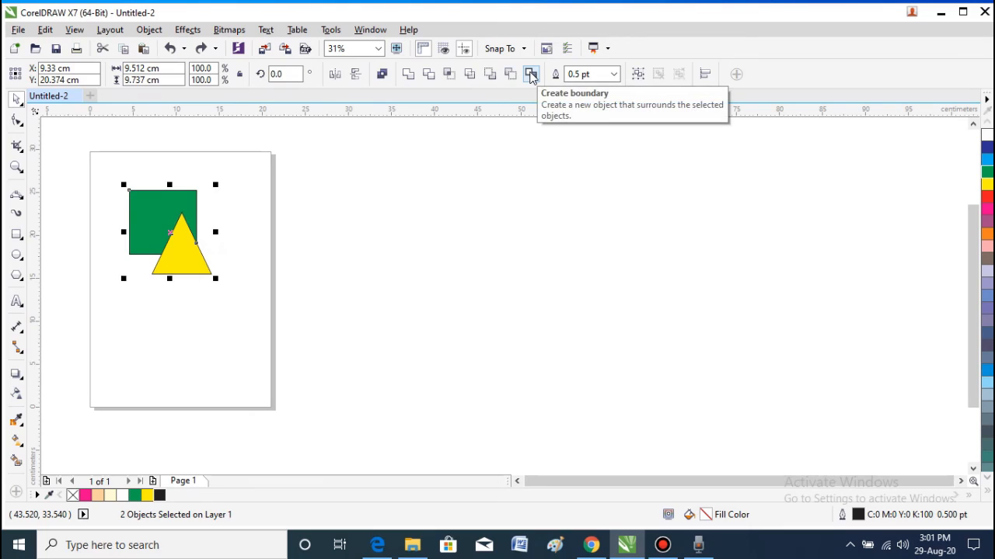
Step: Create a boundary around the rectangle and triangle and move the outline below them to about X 10.16, Y 6.7 cm
left_click(531, 74)
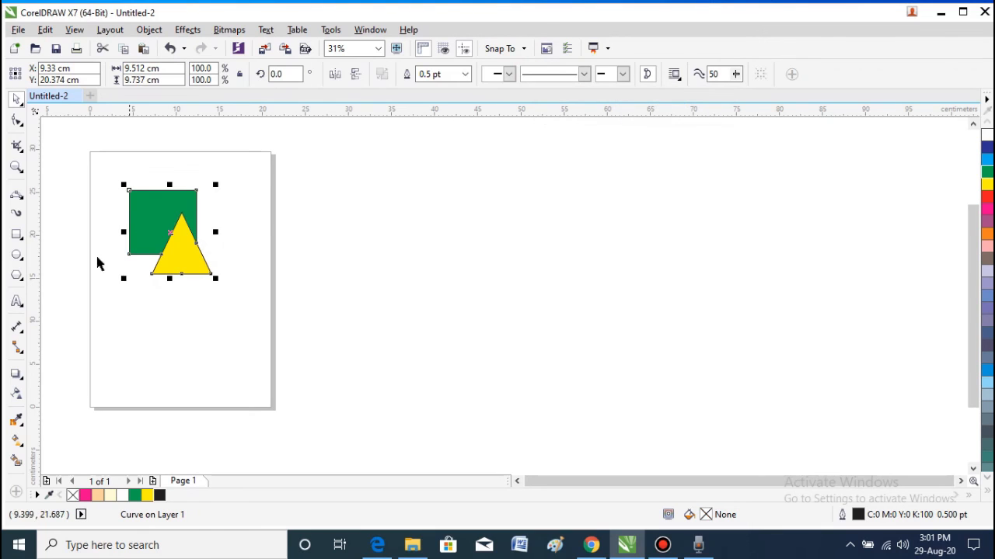
left_click_drag(170, 231, 177, 350)
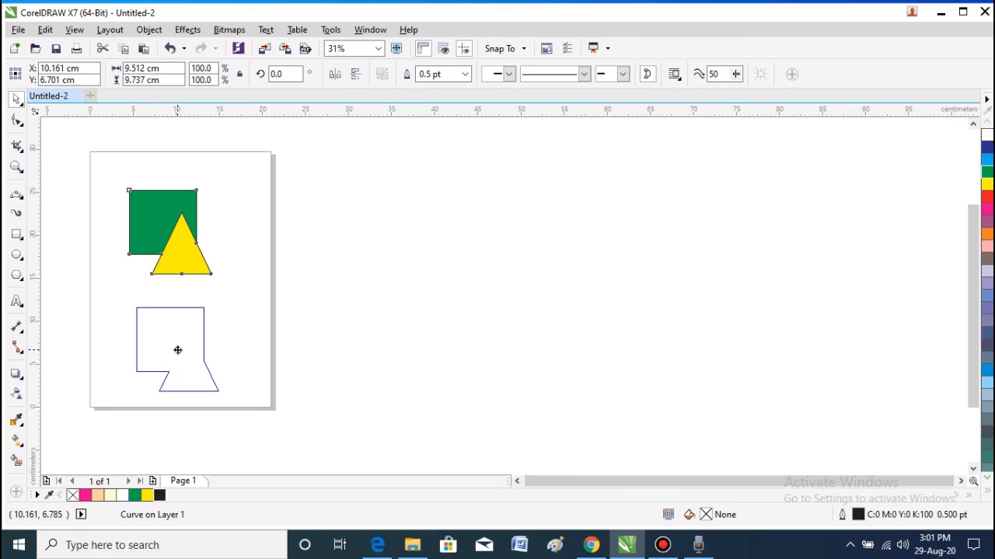
left_click_drag(177, 350, 178, 351)
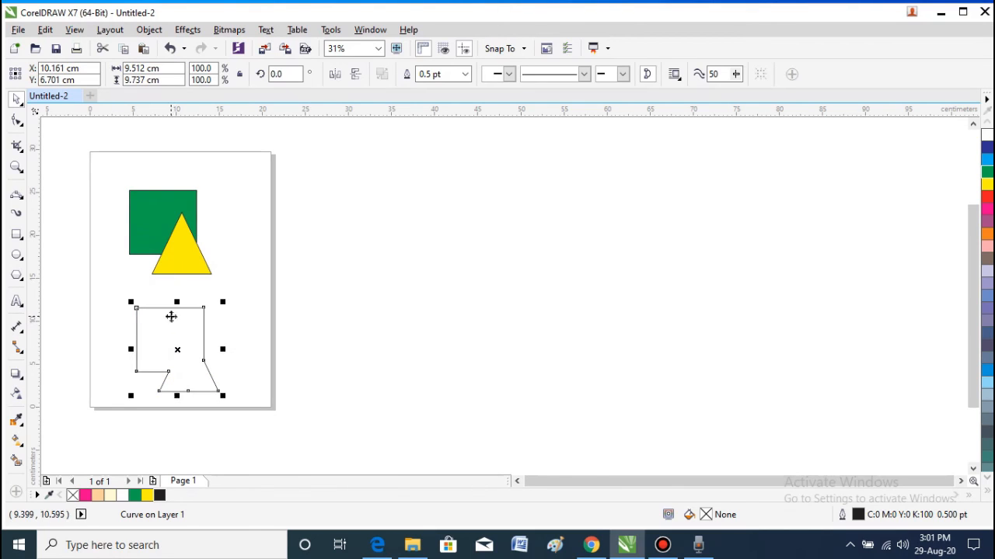